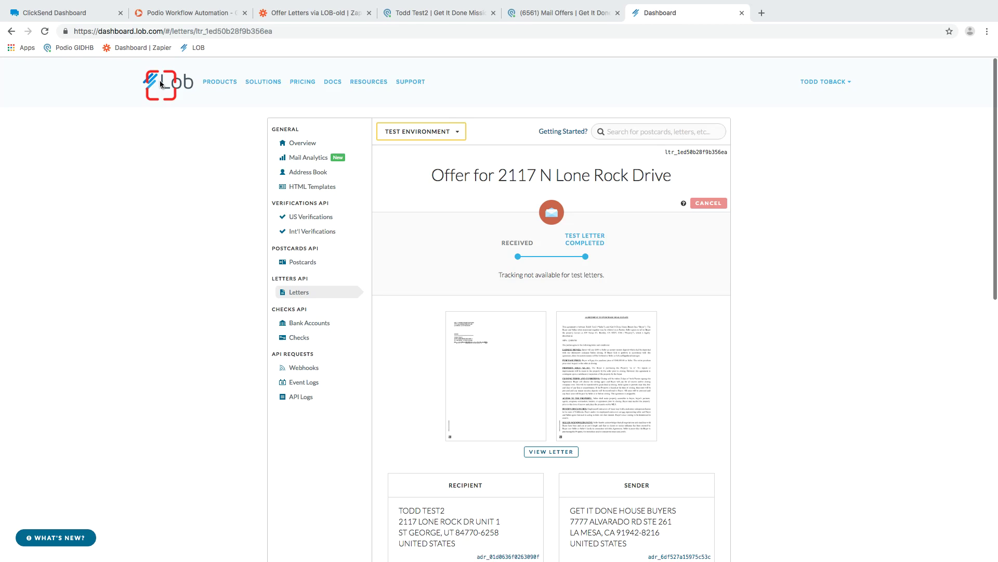
Switch from the Lob letter details to the test seller lead's record in Podio
click(457, 15)
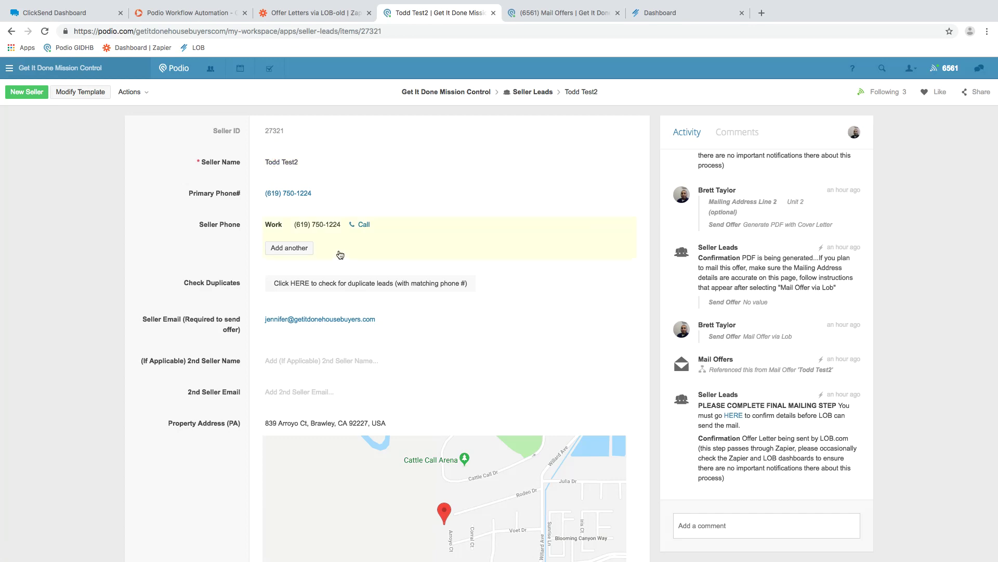
click(335, 360)
scroll(334, 359, down, 9)
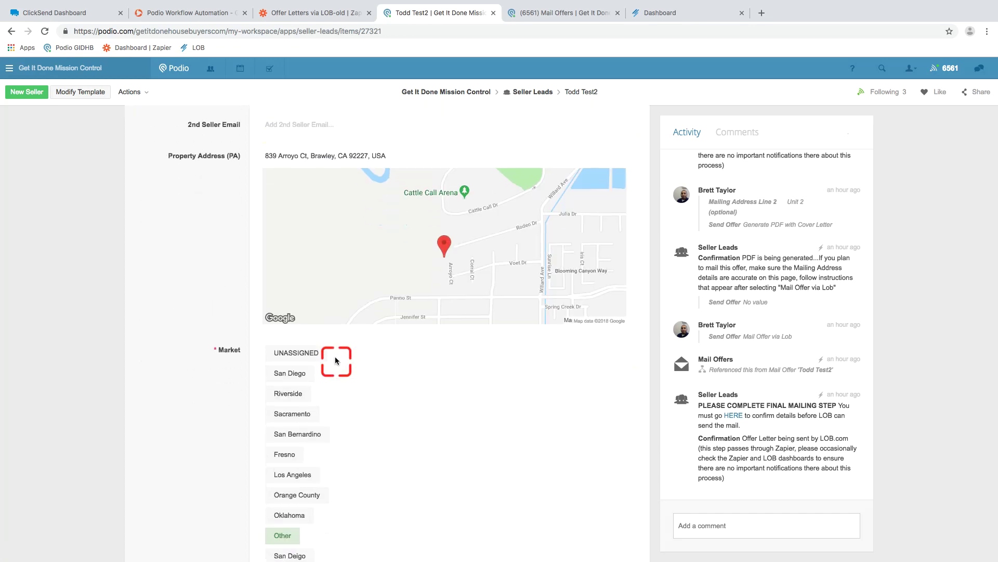
scroll(335, 360, up, 4)
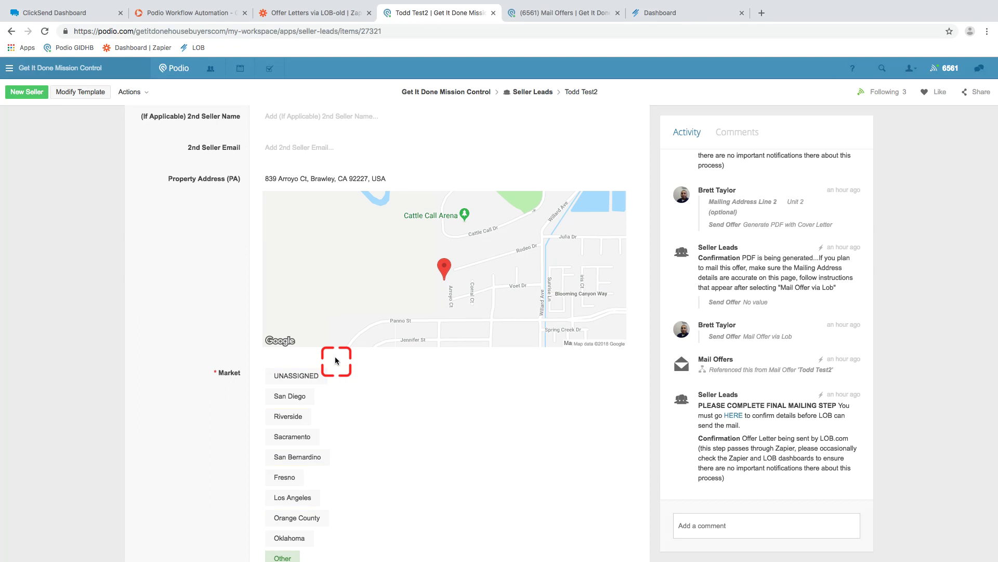
click(320, 182)
scroll(314, 181, down, 3)
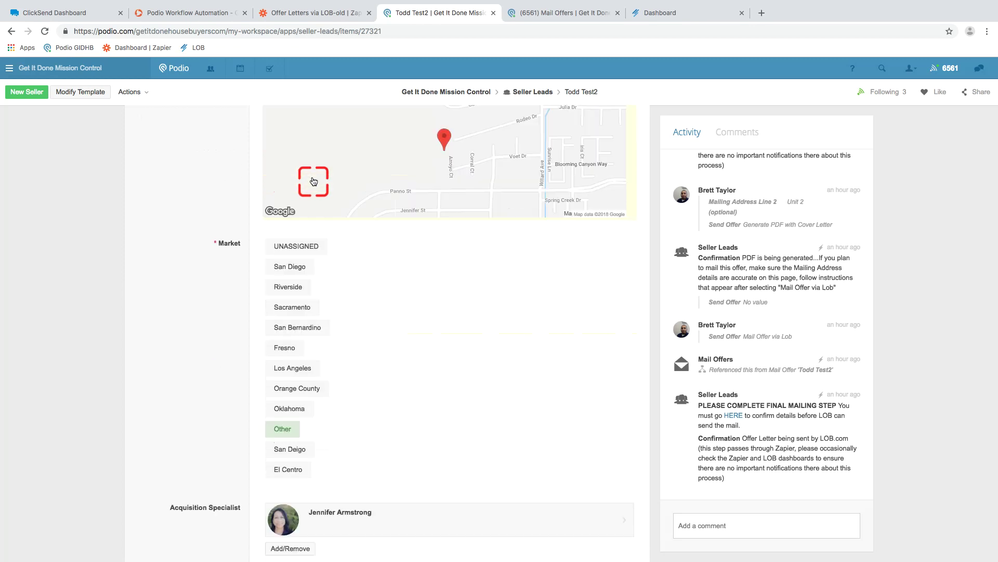
scroll(313, 181, down, 12)
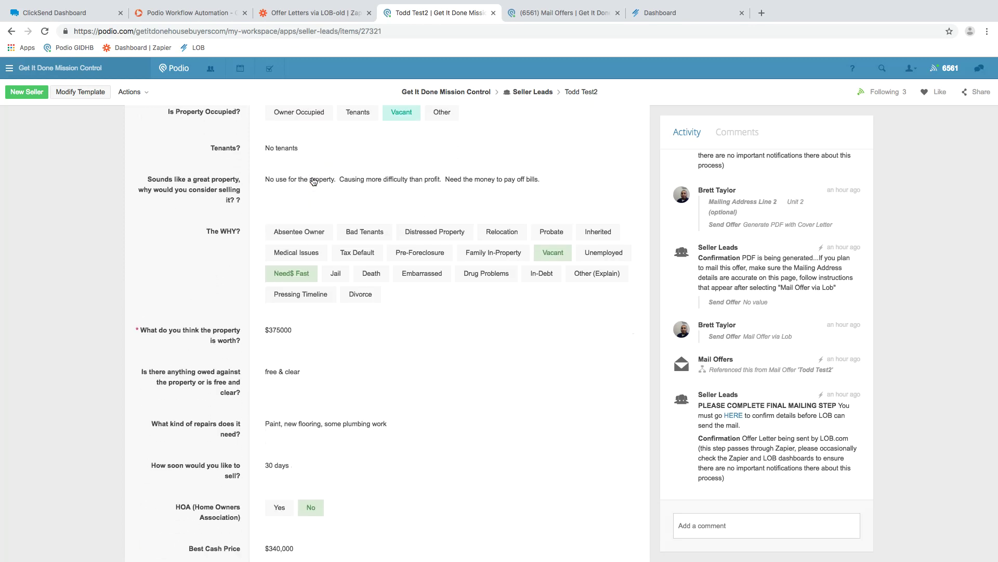
scroll(314, 181, down, 7)
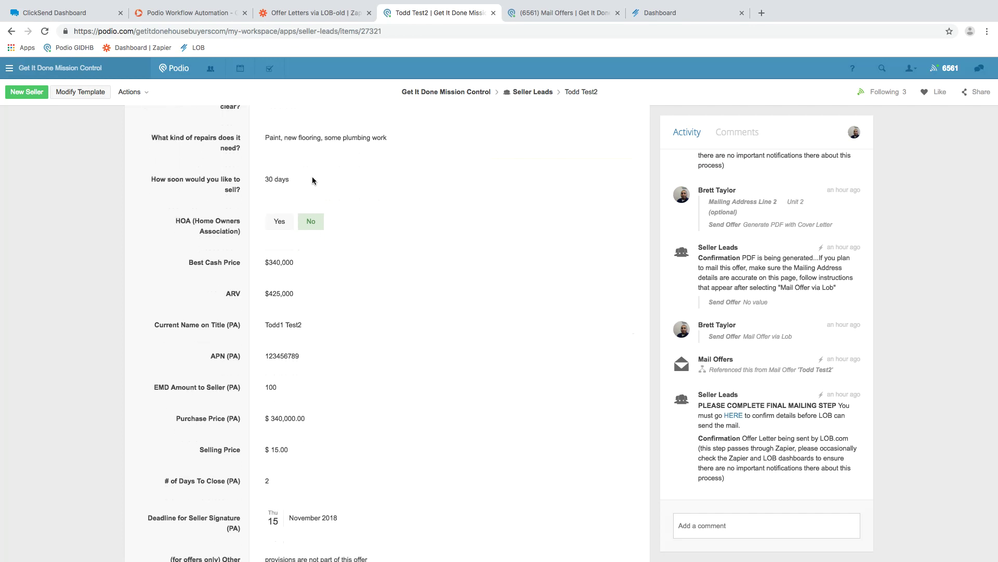
scroll(313, 180, down, 7)
scroll(314, 181, down, 6)
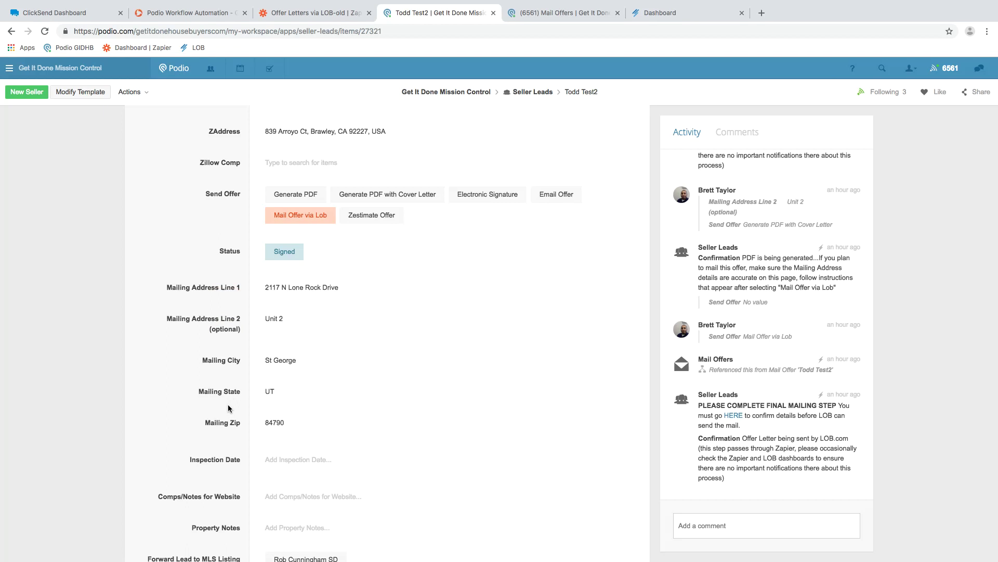
Toggle the Send Offer field between Generate PDF and Generate PDF with Cover Letter
click(388, 196)
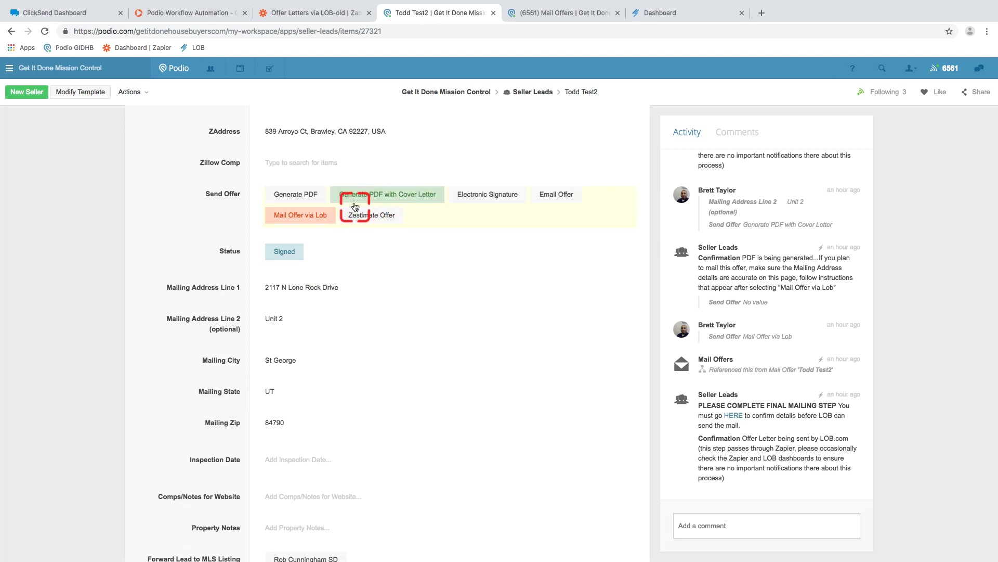
click(297, 199)
click(346, 197)
click(315, 198)
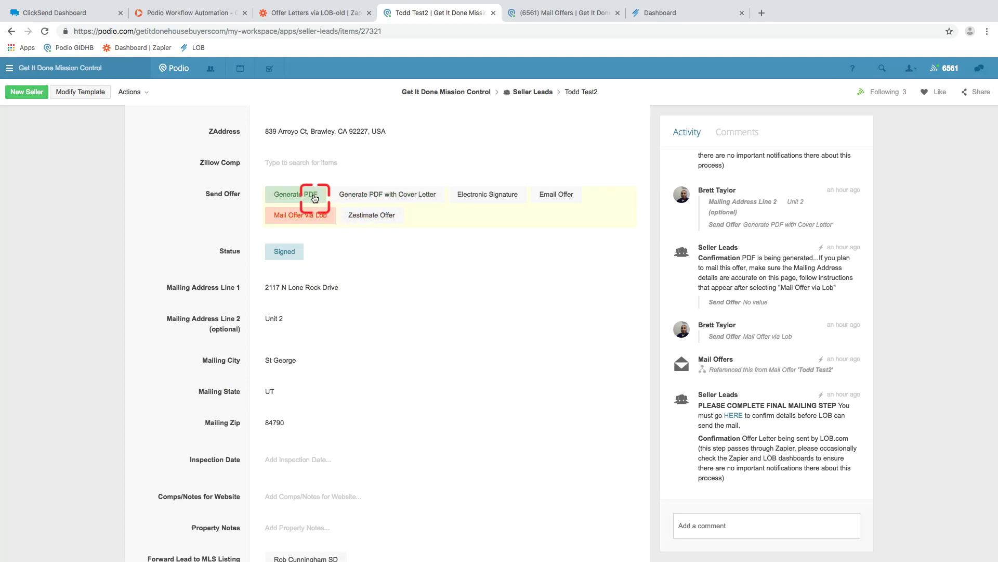
click(370, 195)
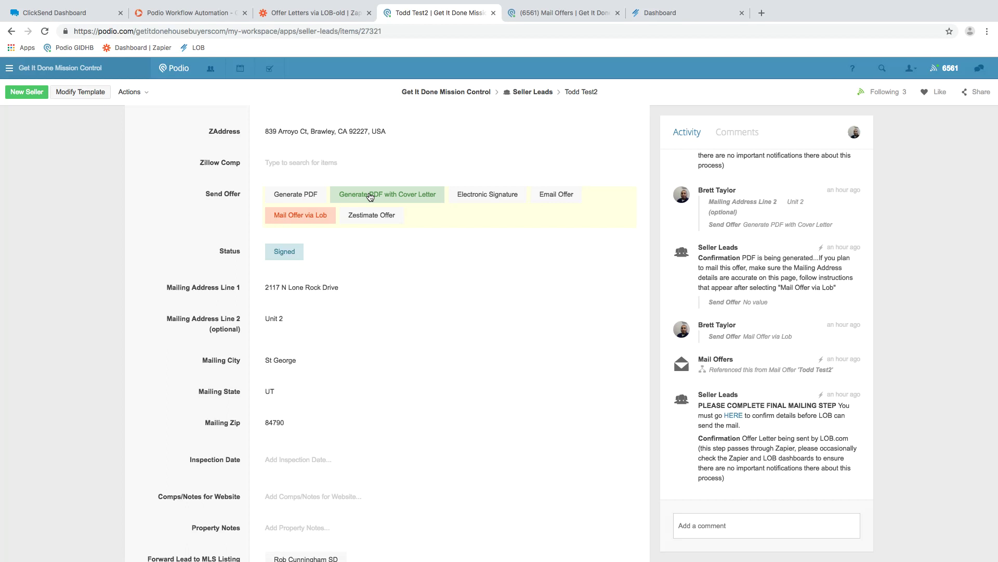
click(322, 199)
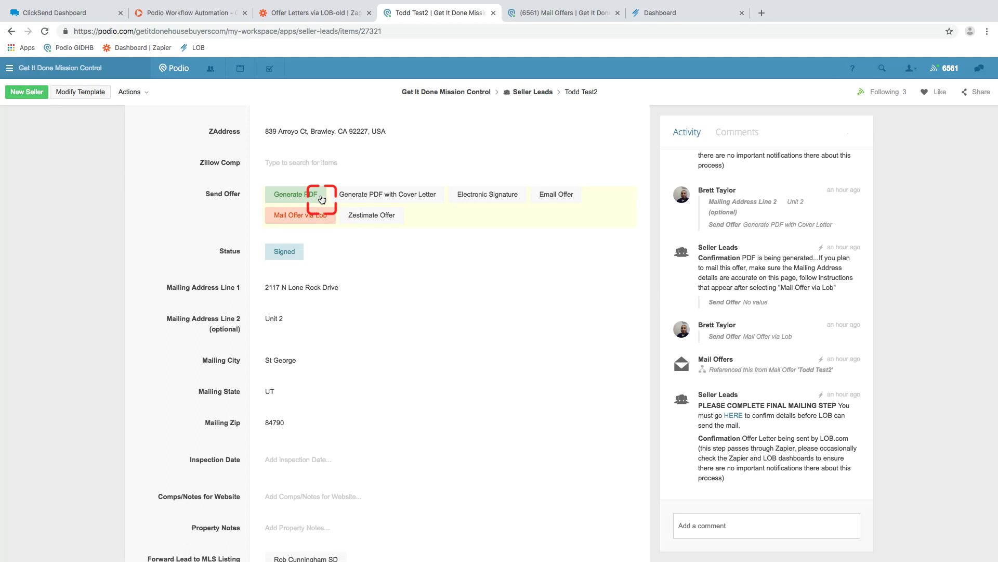
Open the EMD Amount to Seller field and leave it unchanged at 100
scroll(322, 199, up, 5)
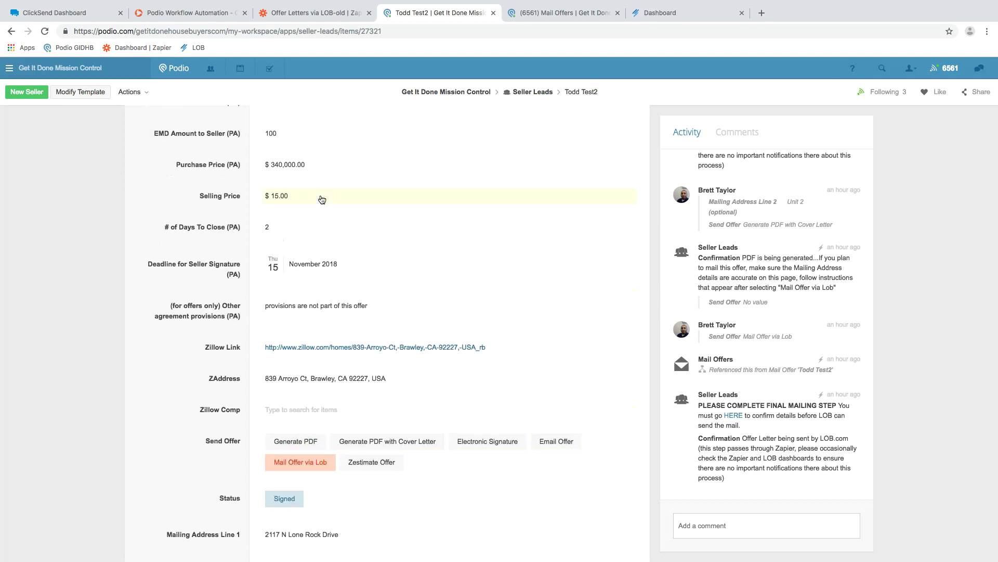
scroll(322, 199, up, 2)
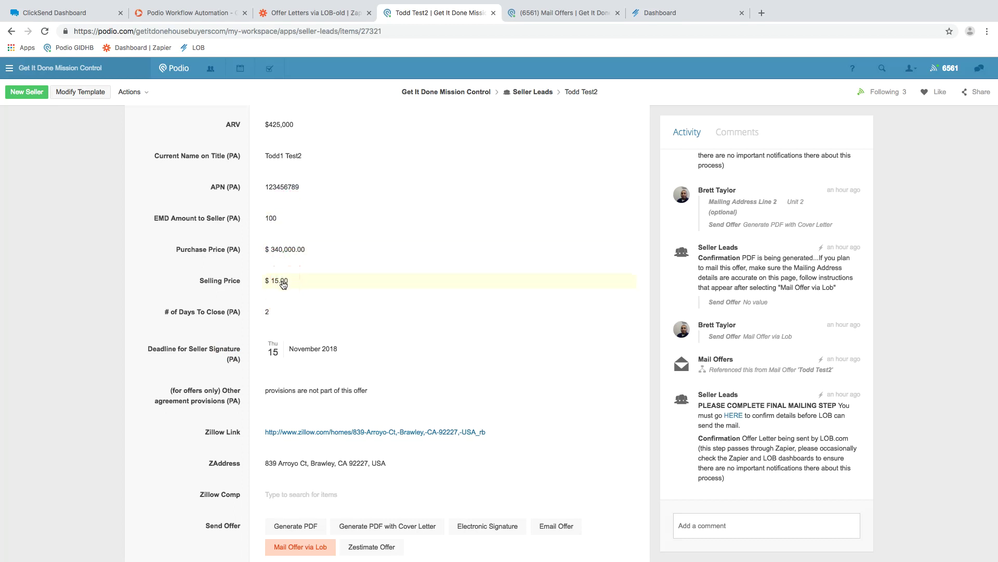
scroll(281, 280, up, 2)
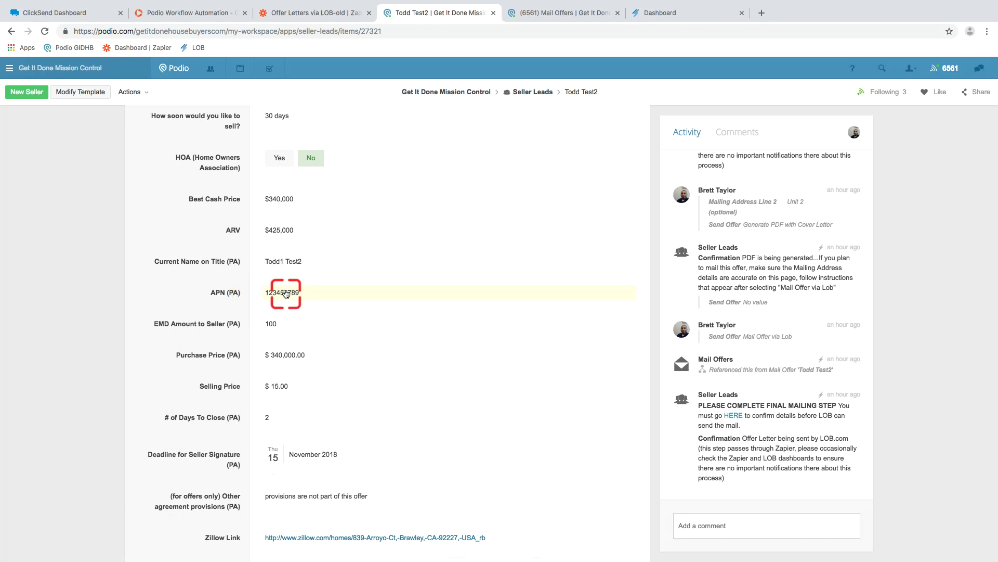
click(277, 326)
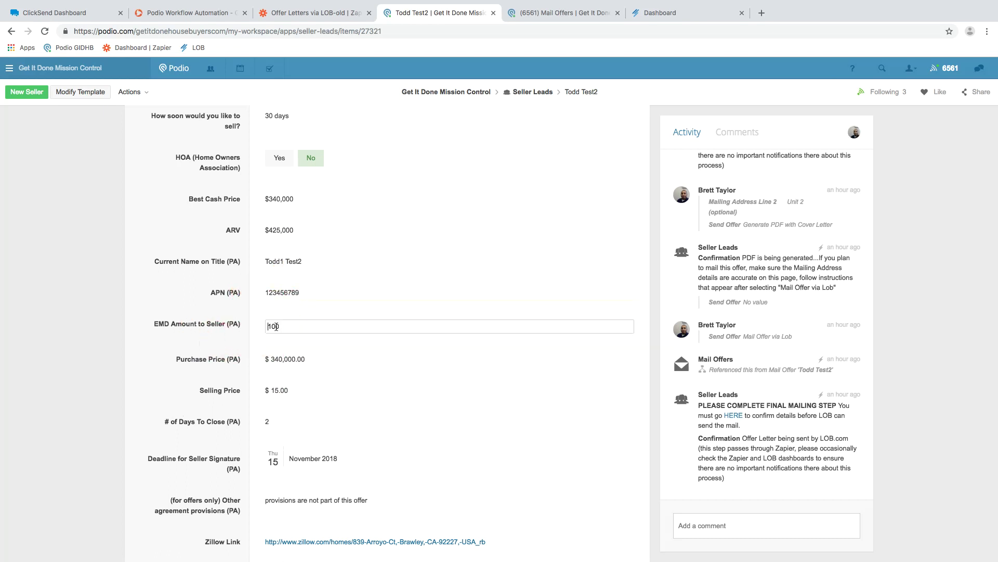
click(237, 377)
Settle the Send Offer field on Generate PDF with Cover Letter
scroll(236, 376, down, 4)
scroll(289, 157, up, 2)
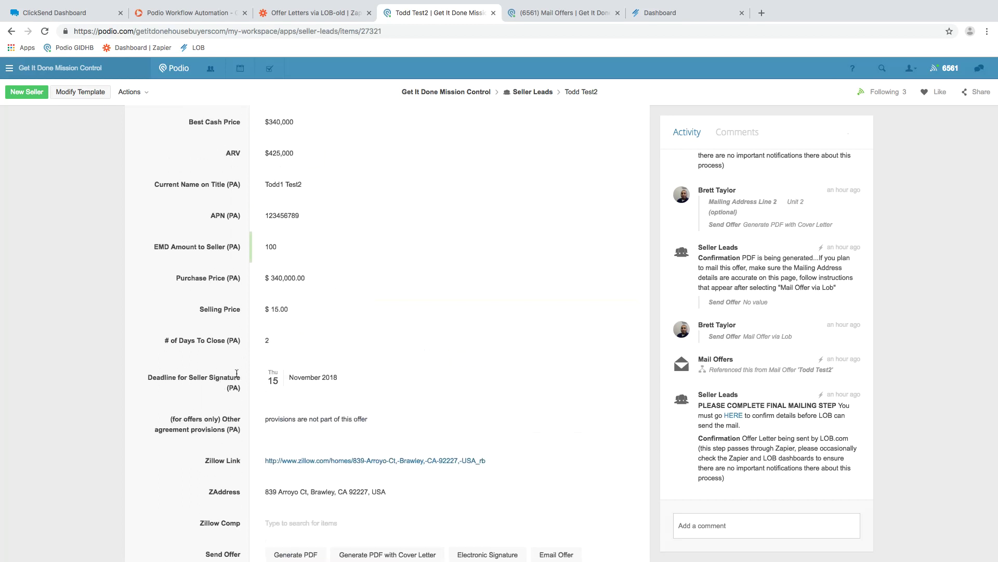
scroll(284, 306, down, 4)
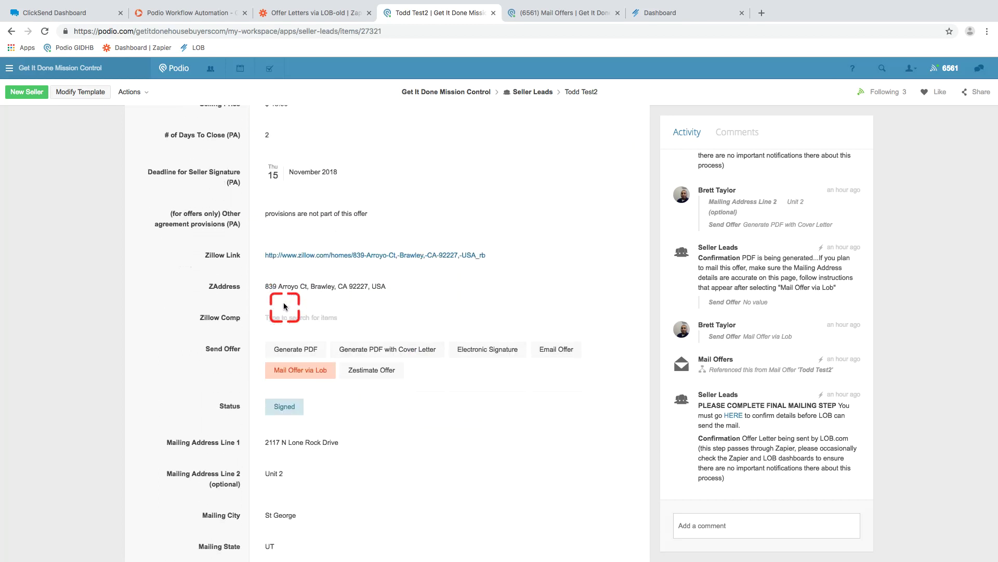
scroll(284, 306, down, 1)
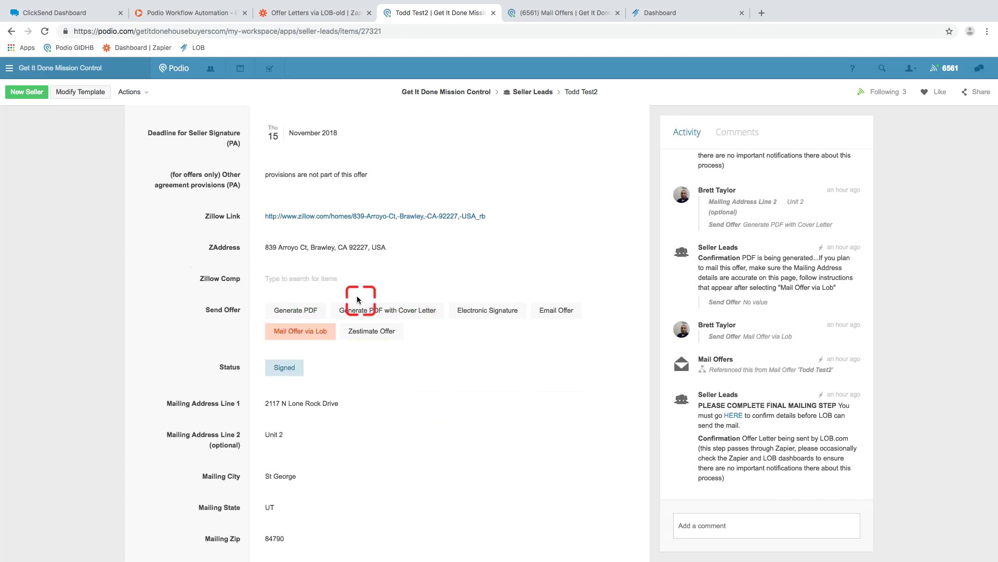
click(310, 311)
click(411, 312)
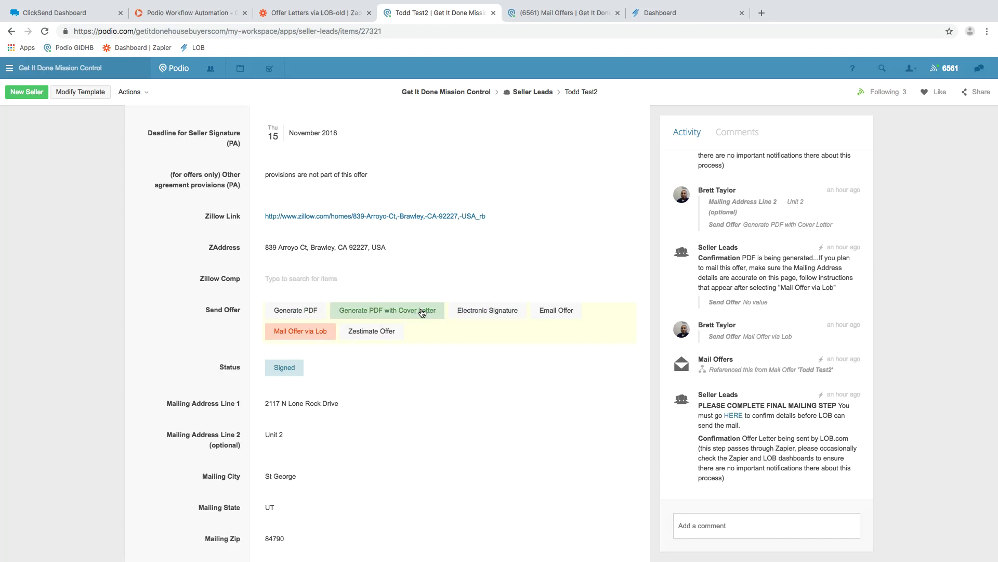
click(300, 312)
click(363, 315)
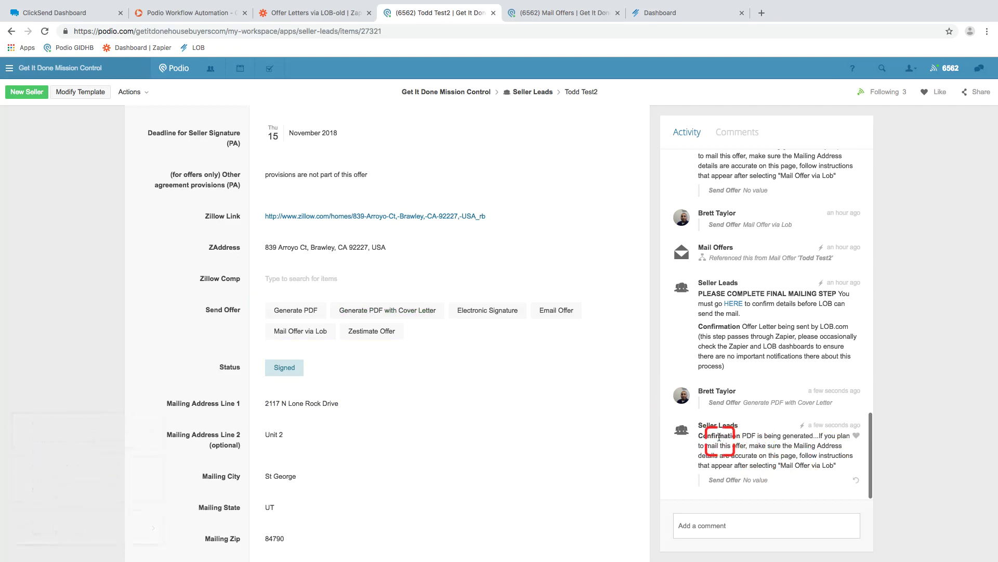
Review the activity entry confirming the offer PDF with cover letter is being generated
drag(720, 436, 789, 434)
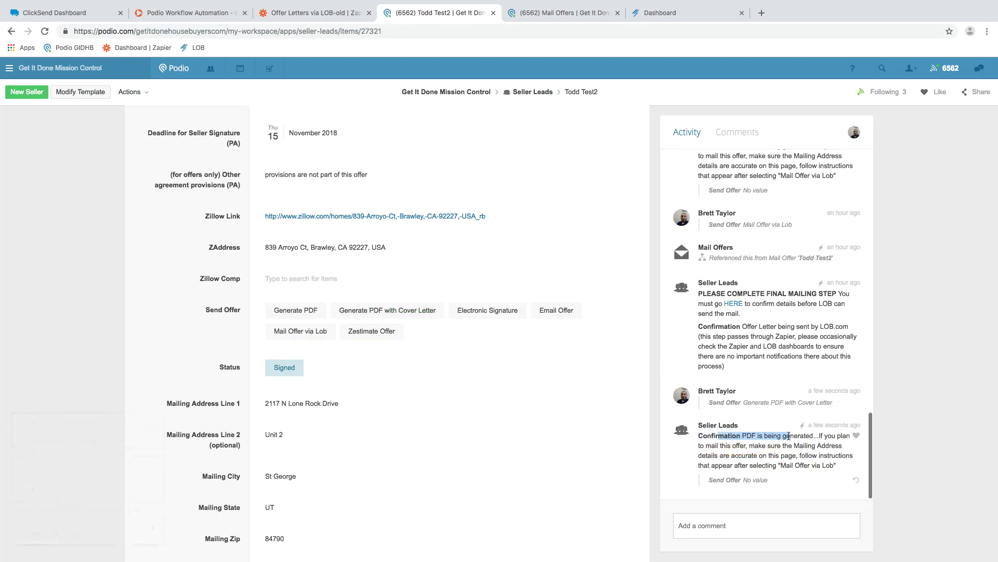
click(824, 434)
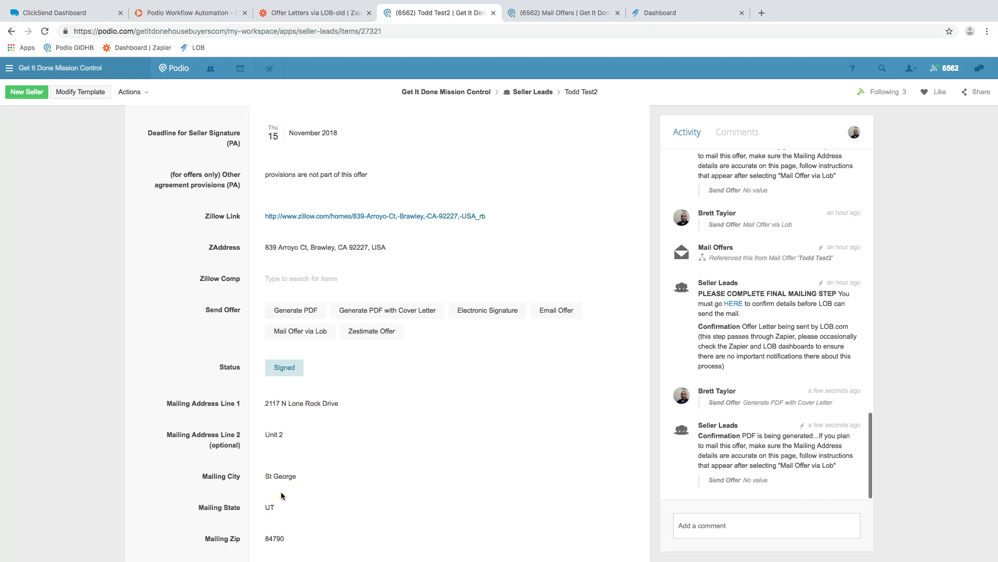
click(276, 405)
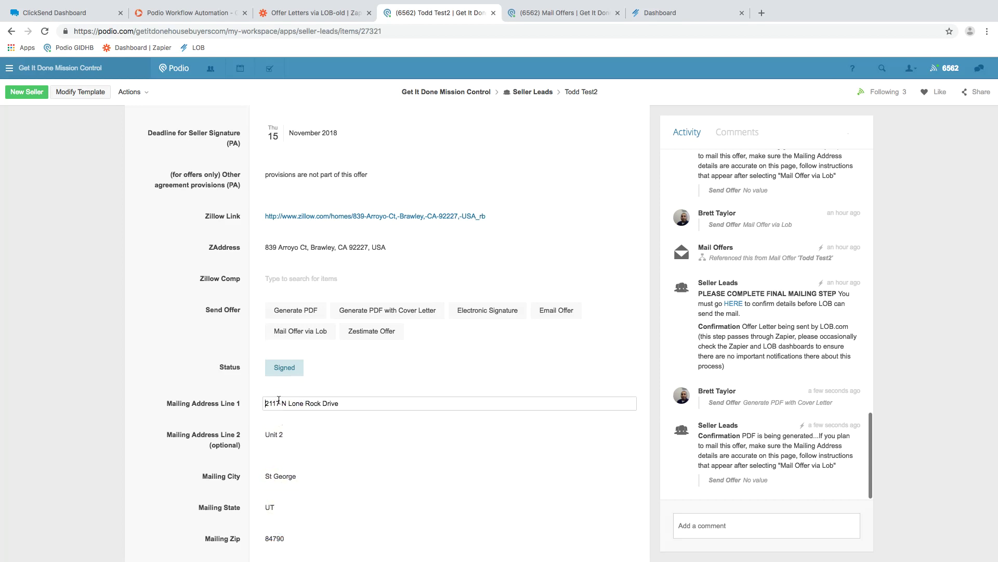
key(BackSpace)
key(BackSpace)
key(BackSpace)
key(BackSpace)
text(8765)
click(289, 438)
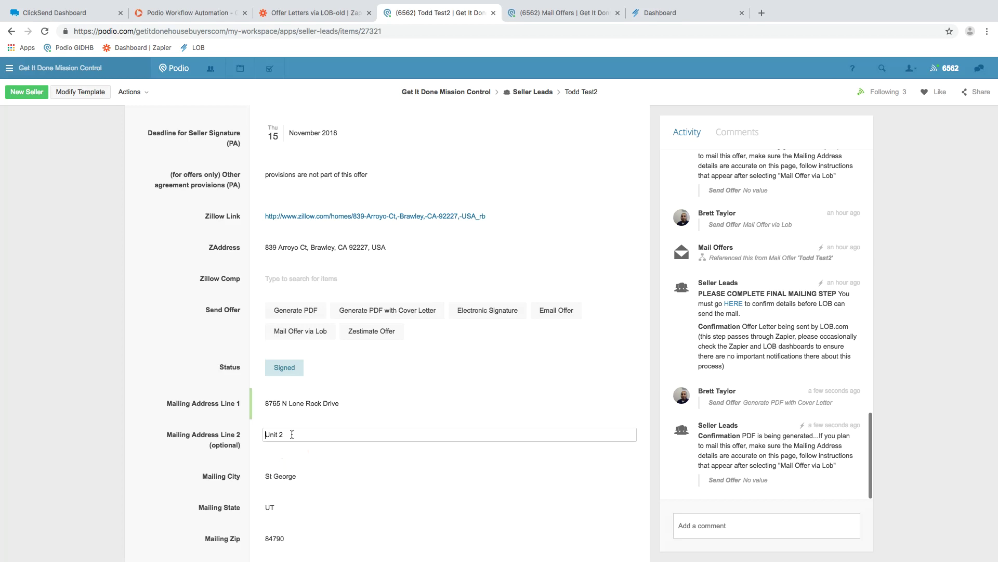
drag(292, 434, 221, 432)
key(BackSpace)
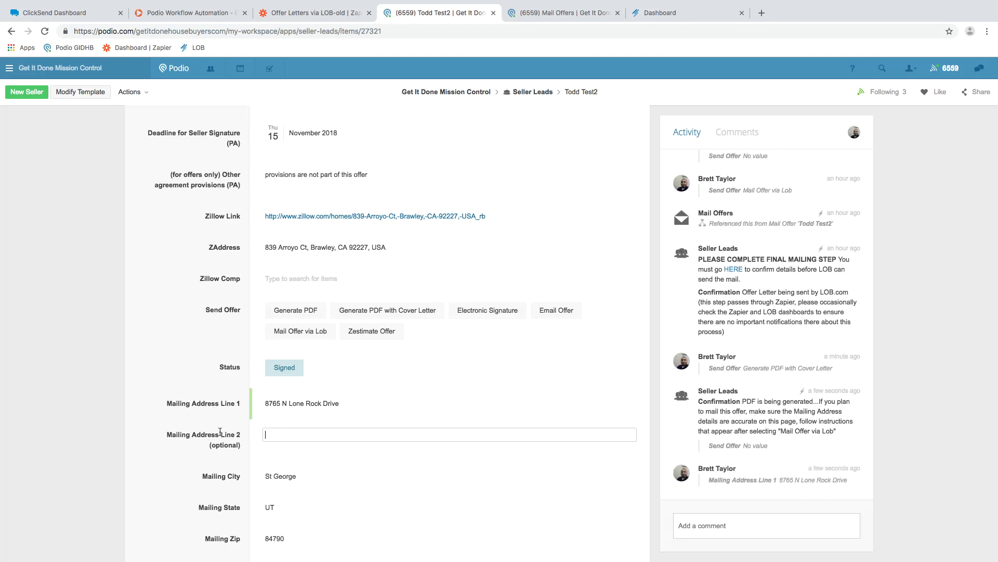
key(Return)
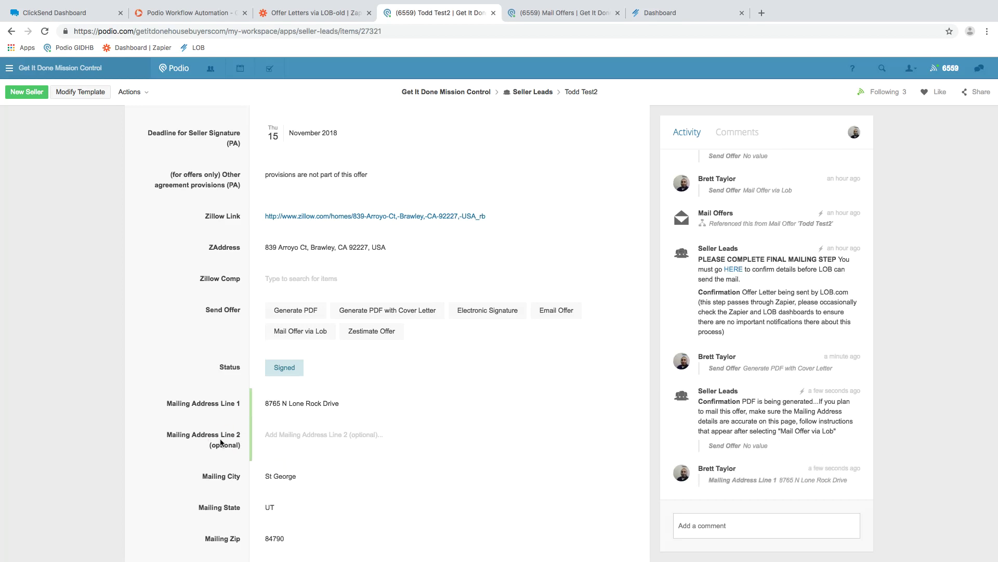
scroll(301, 411, down, 1)
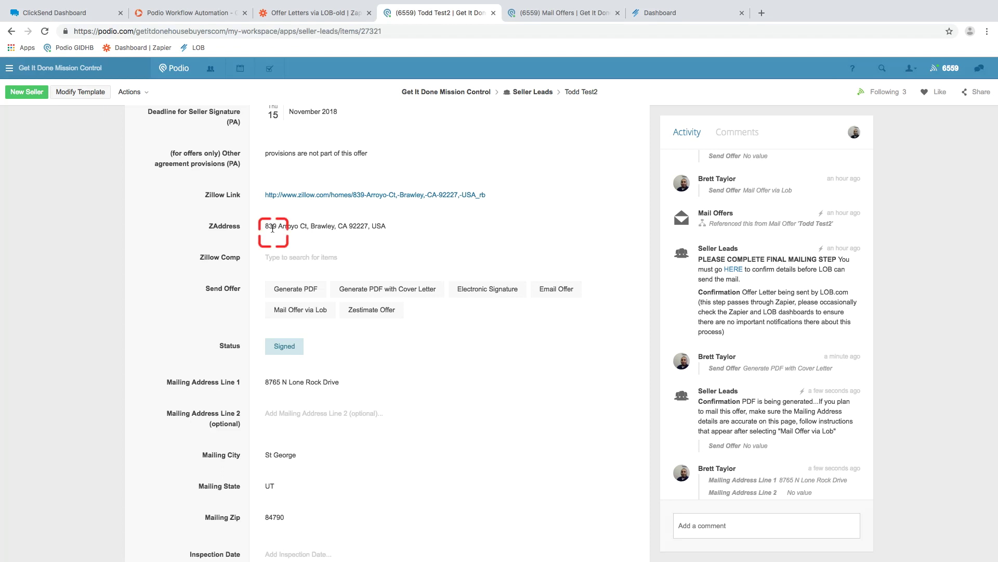
scroll(342, 374, down, 10)
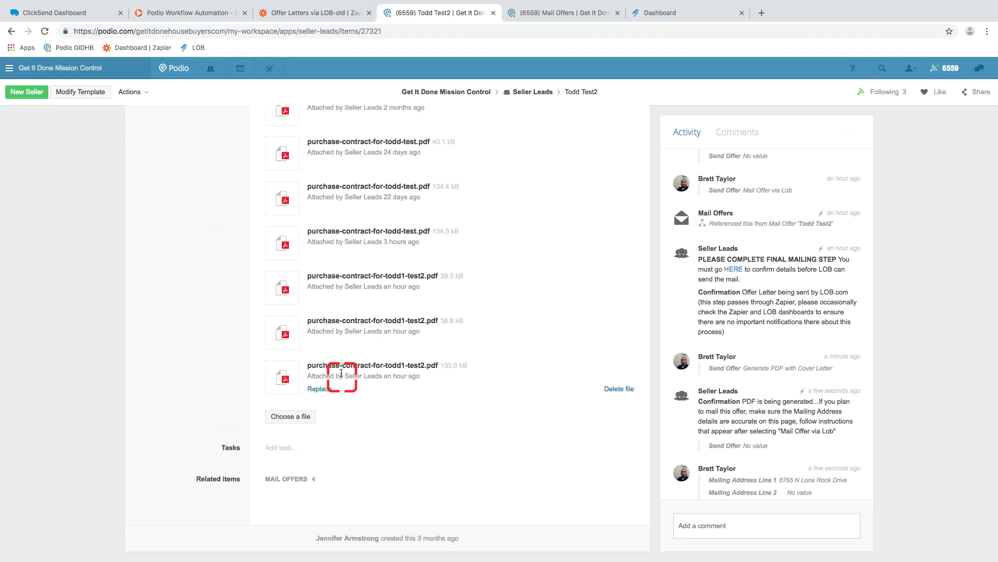
scroll(341, 374, down, 1)
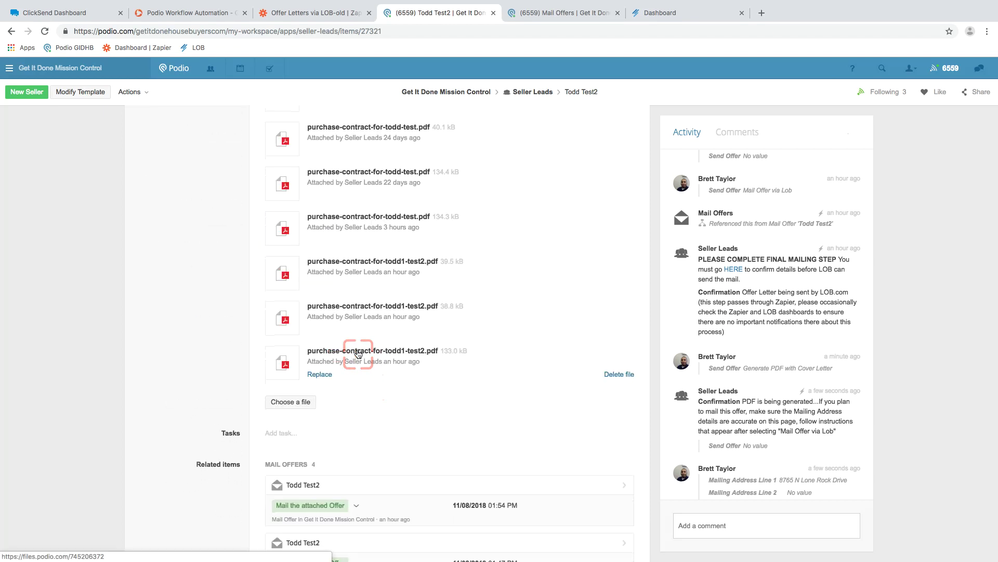
scroll(359, 354, up, 3)
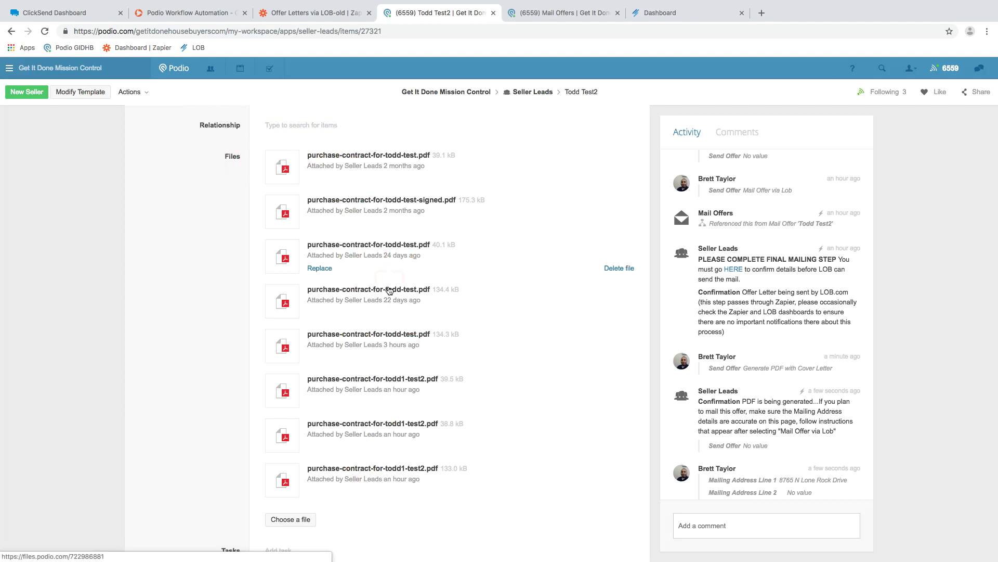
scroll(370, 319, up, 6)
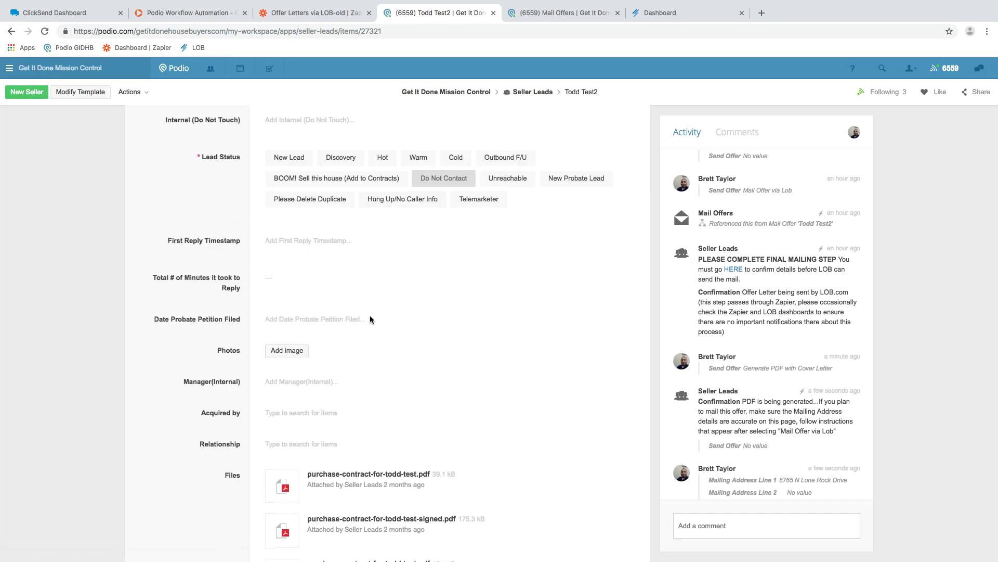
scroll(370, 319, down, 7)
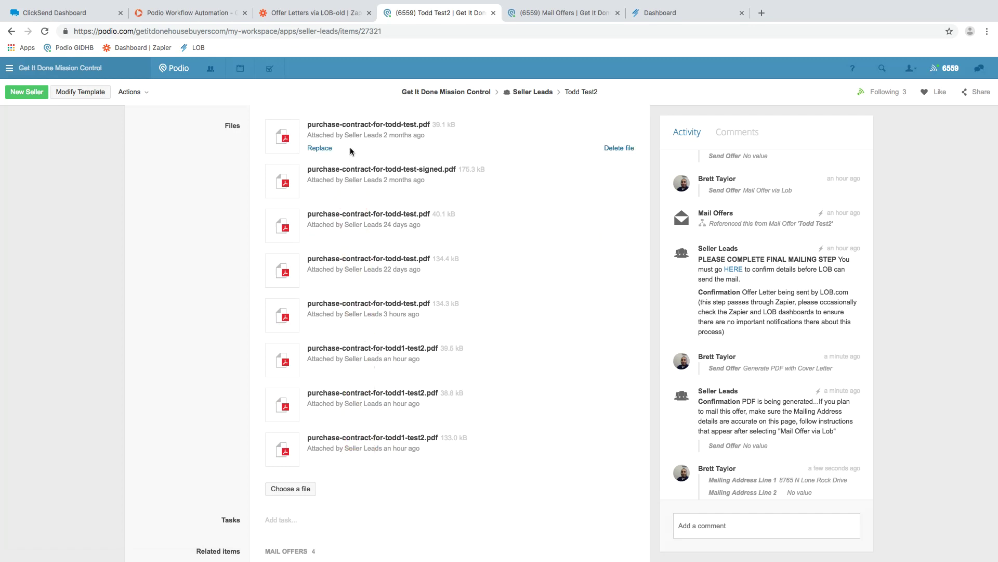
scroll(342, 356, up, 15)
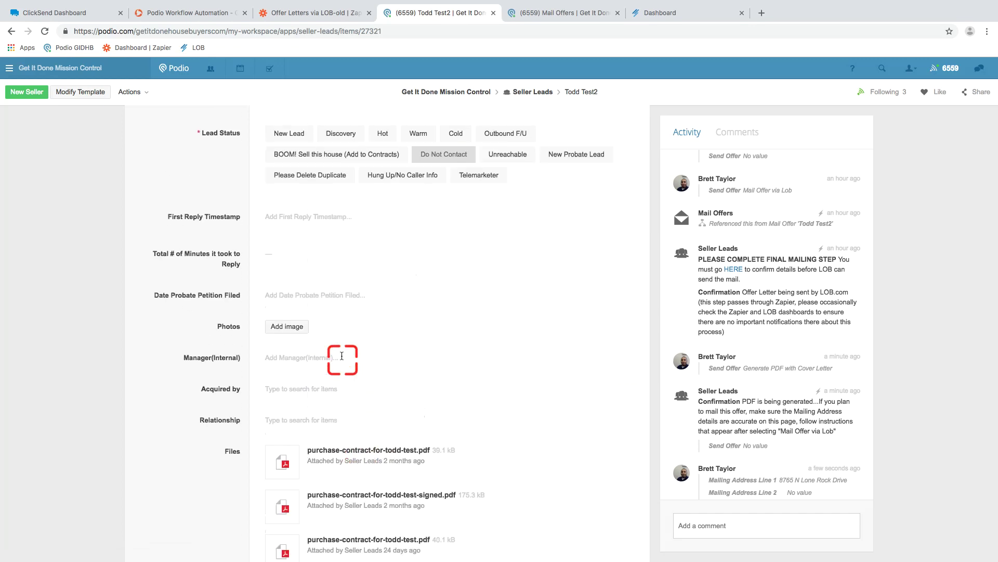
scroll(343, 359, up, 5)
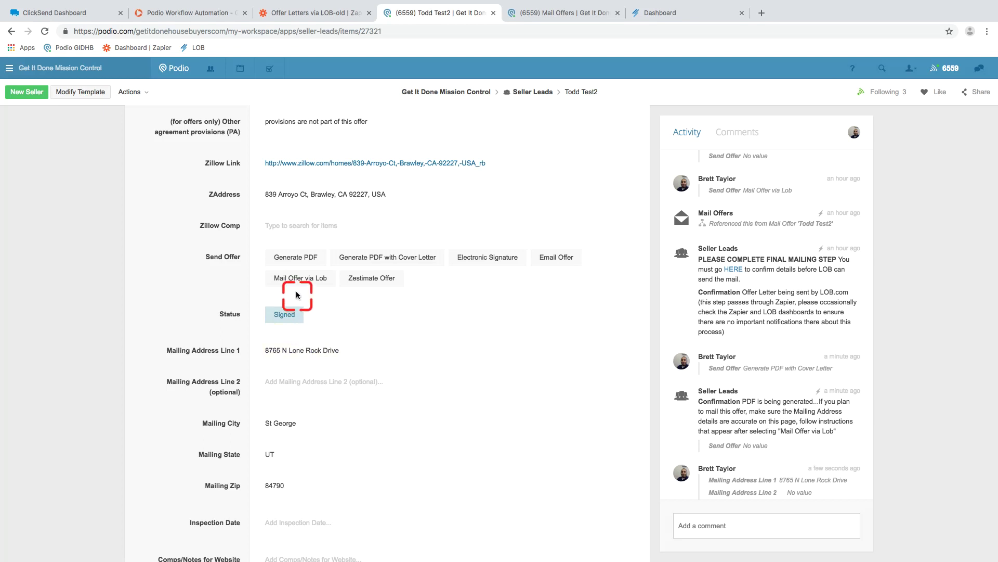
Set the lead's Send Offer field to Mail Offer via Lob
click(368, 259)
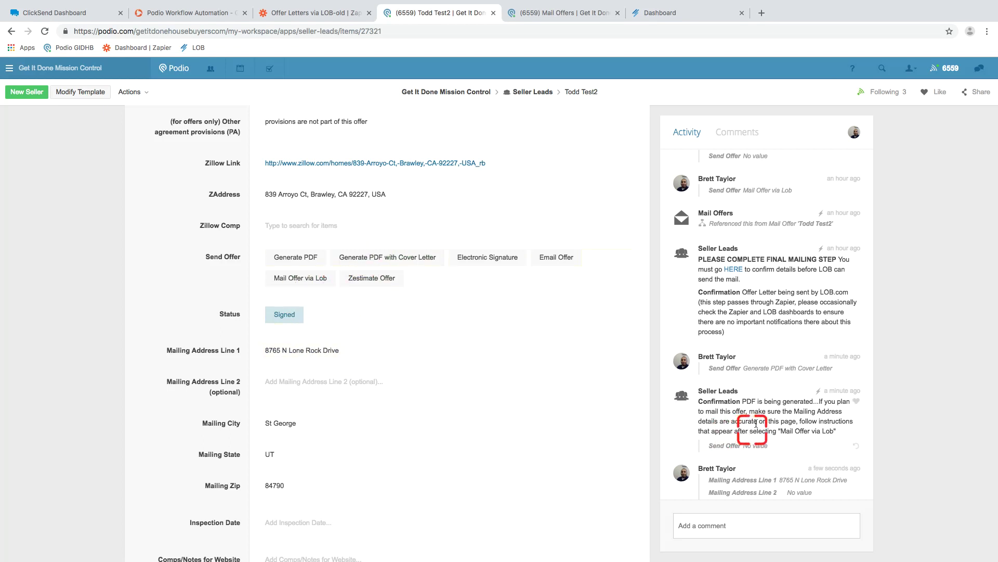
scroll(757, 425, down, 2)
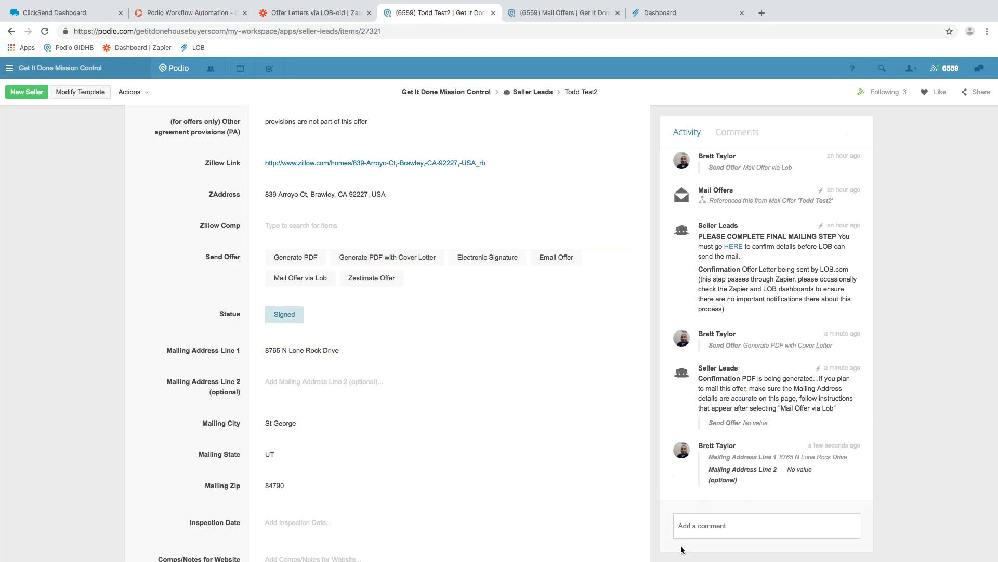
click(291, 282)
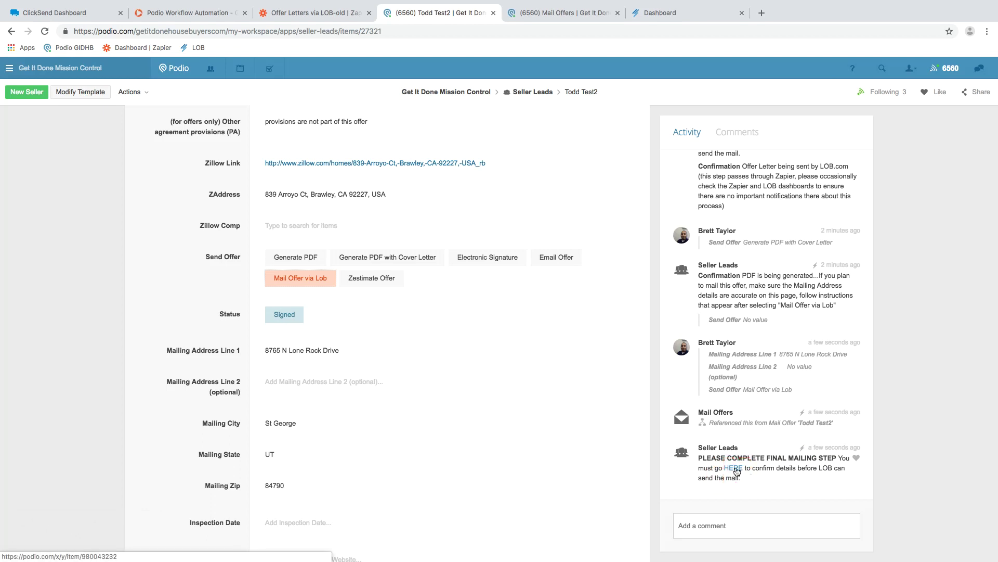
Open the final mailing step link shown in the activity feed
click(734, 469)
scroll(335, 444, down, 15)
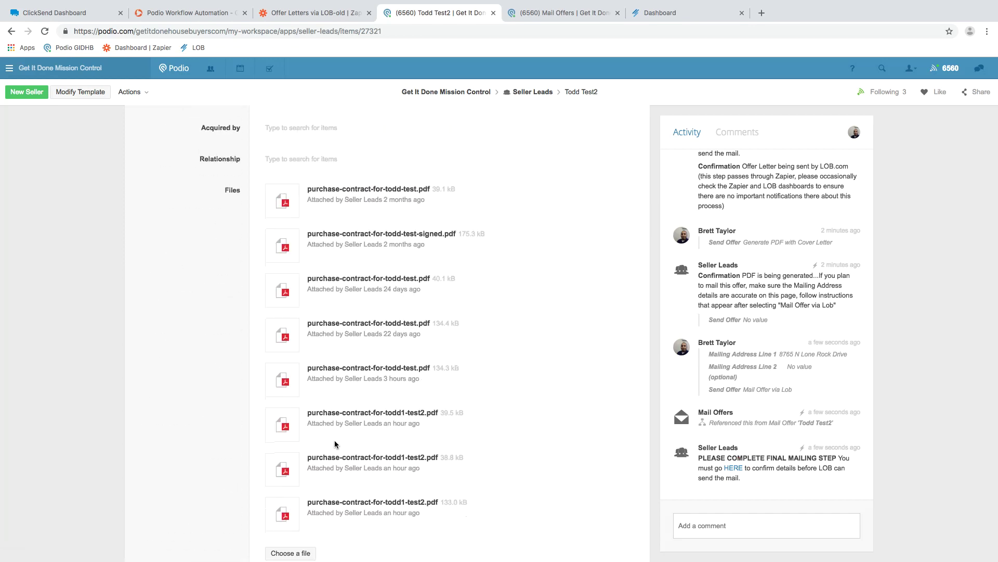
click(338, 238)
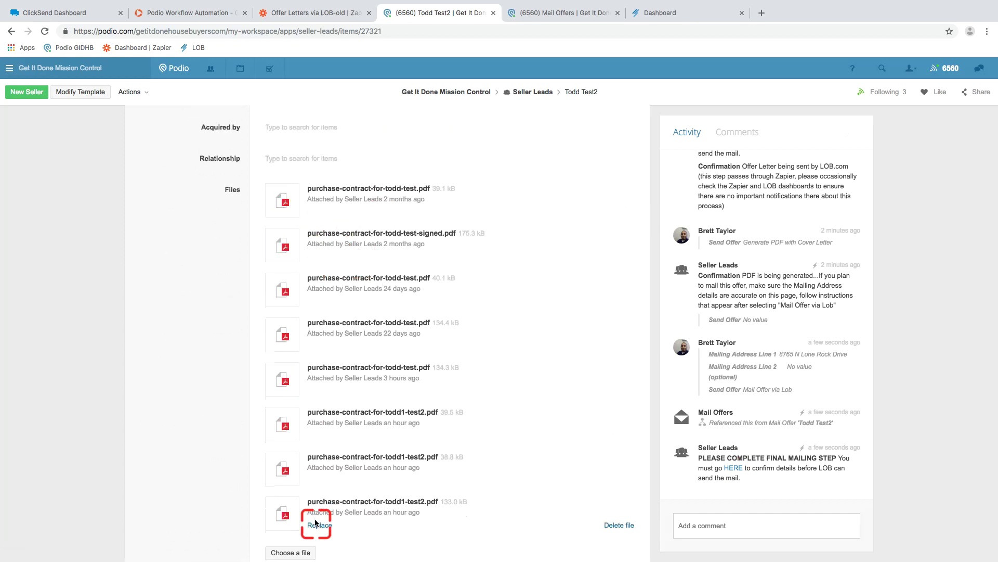
Open the new Mail Offers record from the activity link, glancing at the Mail Offers list
scroll(383, 419, up, 4)
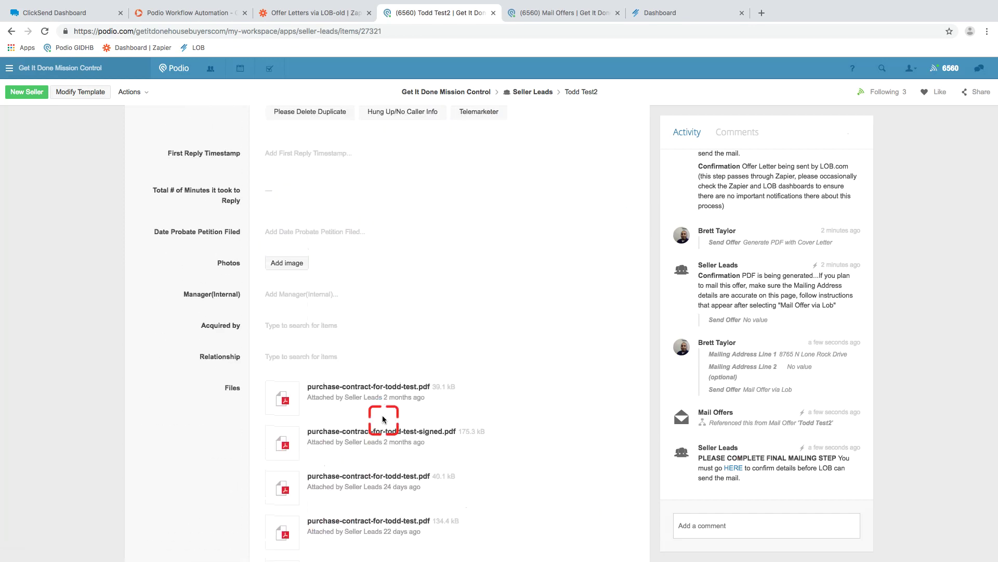
click(733, 468)
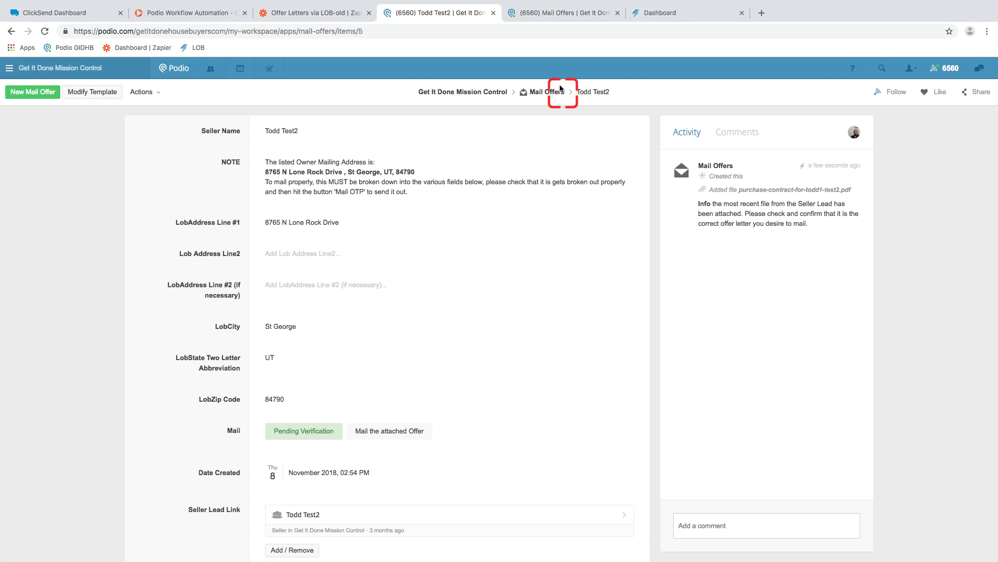
click(551, 9)
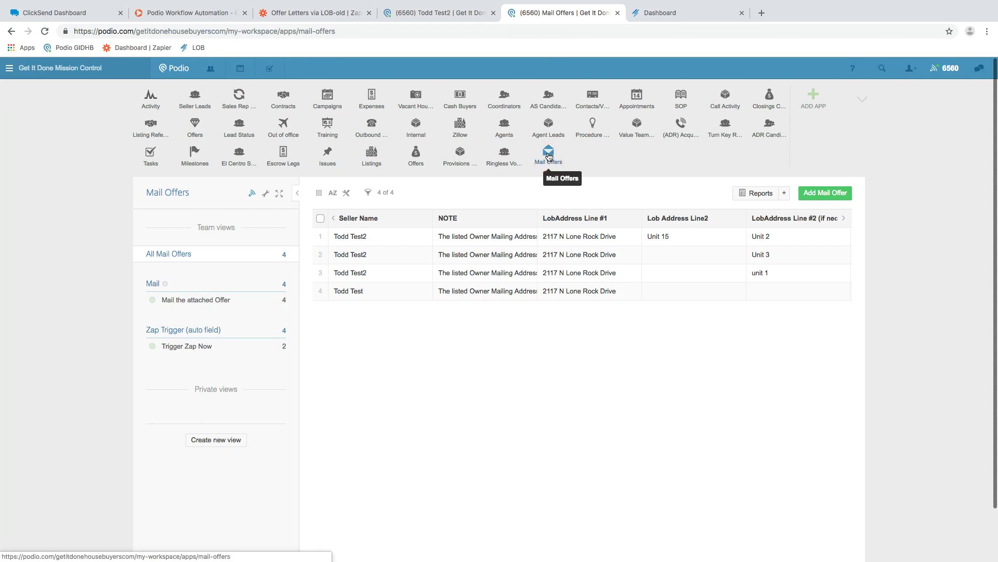
click(431, 15)
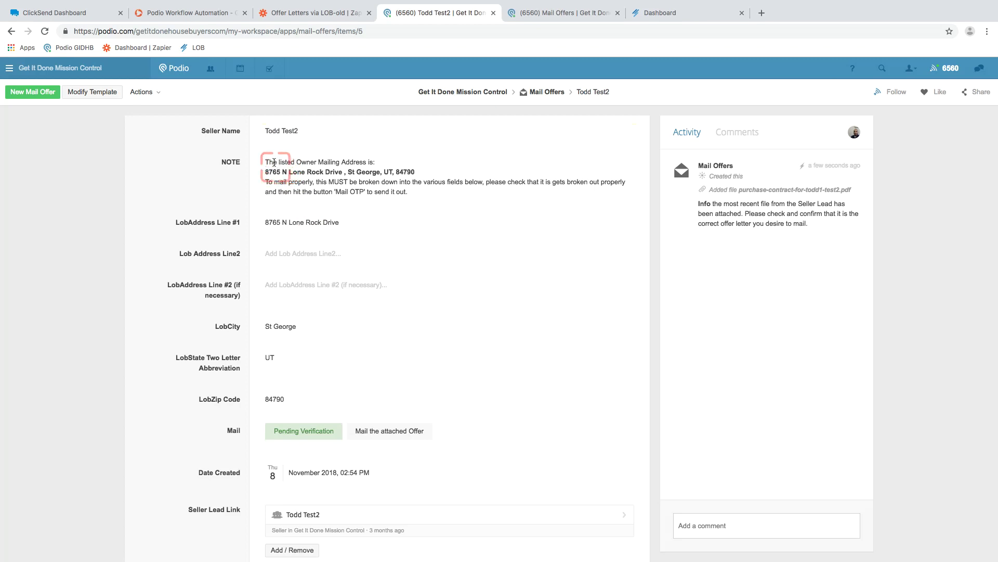
Compare the NOTE's listed owner mailing address with the record's Lob address fields
drag(274, 164, 301, 173)
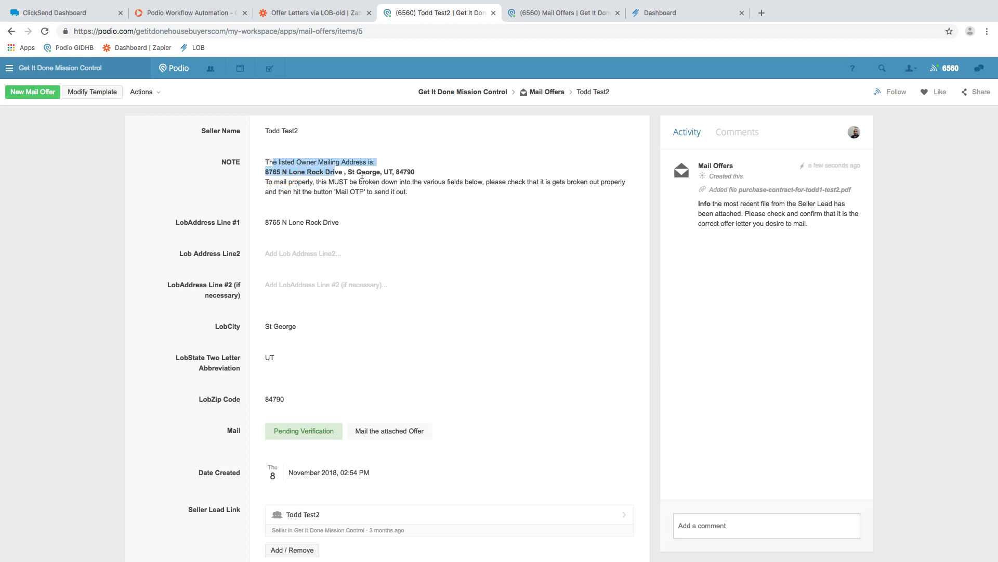
drag(363, 175, 400, 172)
click(409, 172)
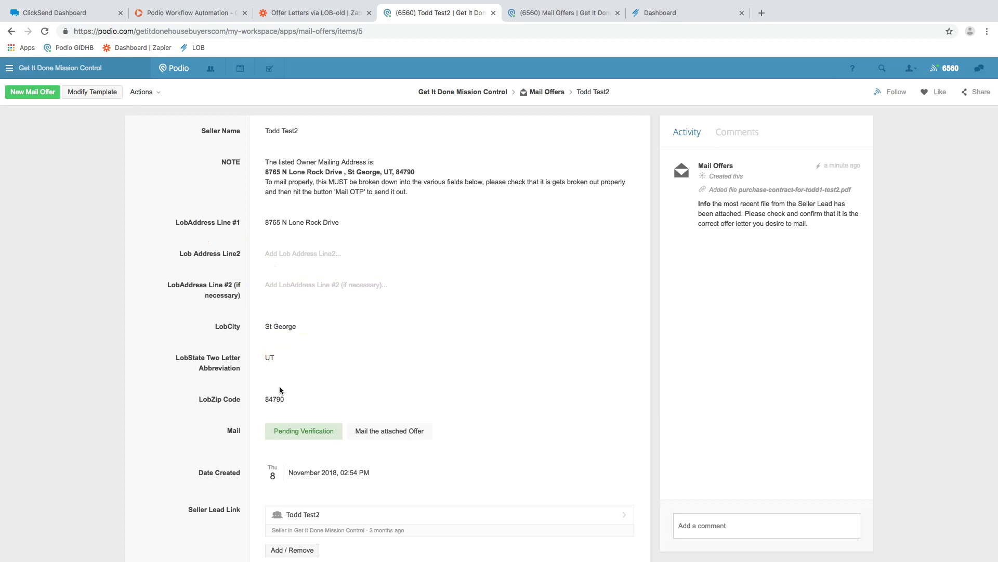
scroll(280, 390, down, 1)
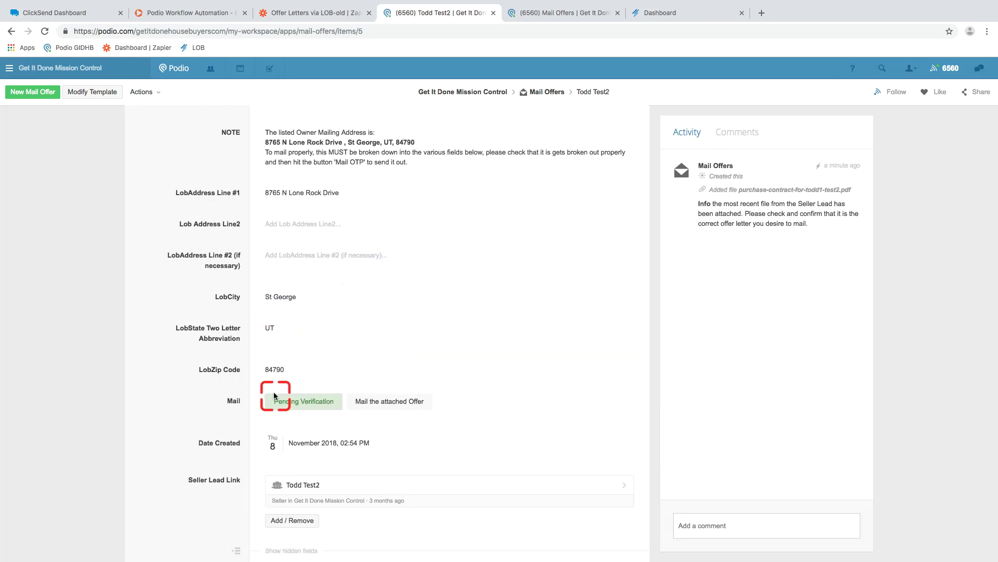
scroll(301, 310, down, 5)
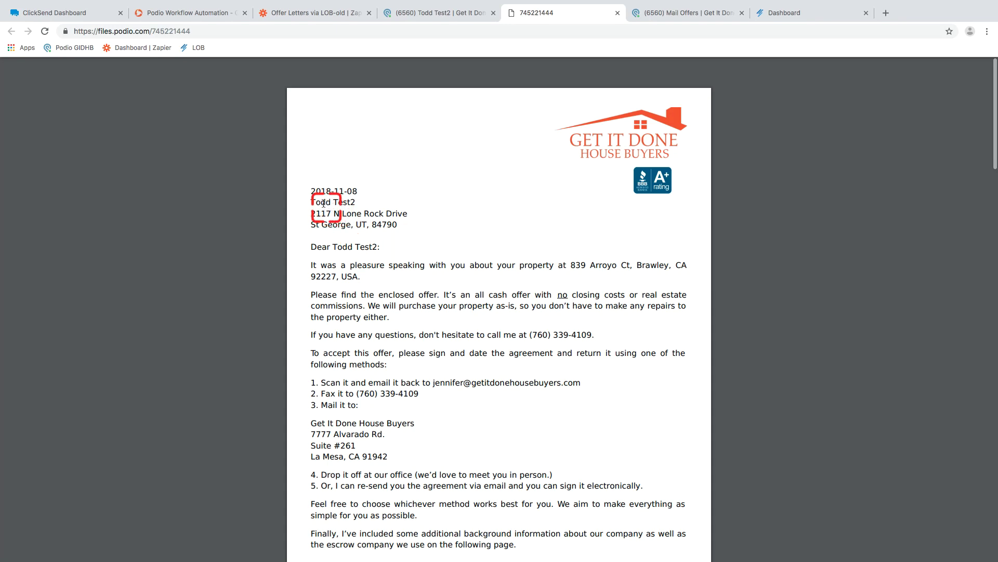
drag(348, 203, 375, 224)
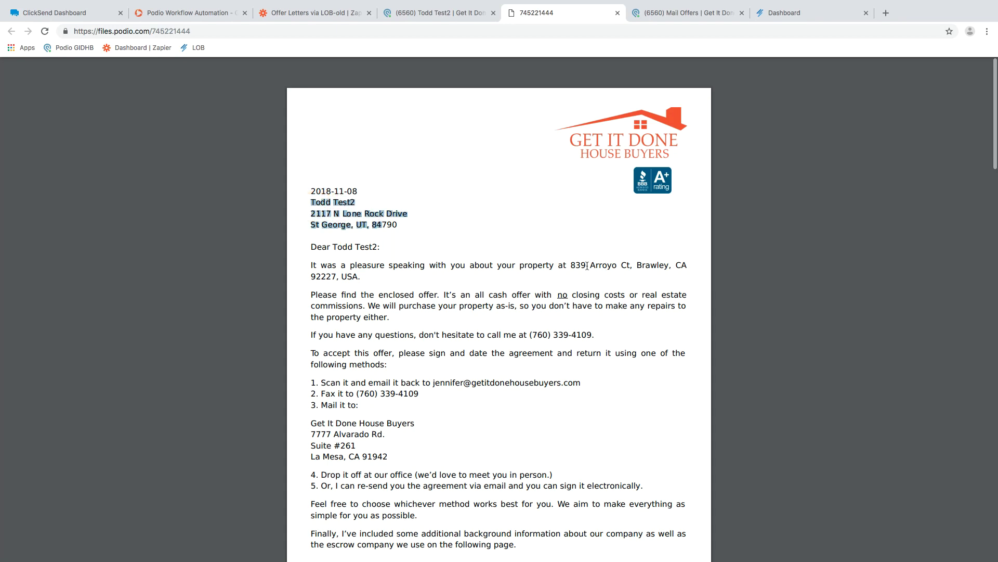
drag(572, 264, 579, 267)
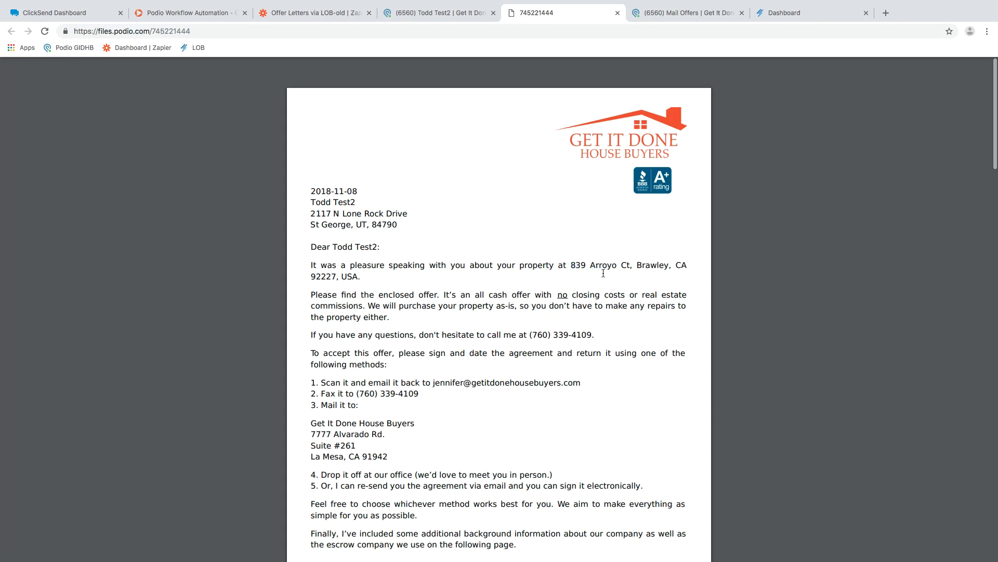
scroll(603, 273, down, 1)
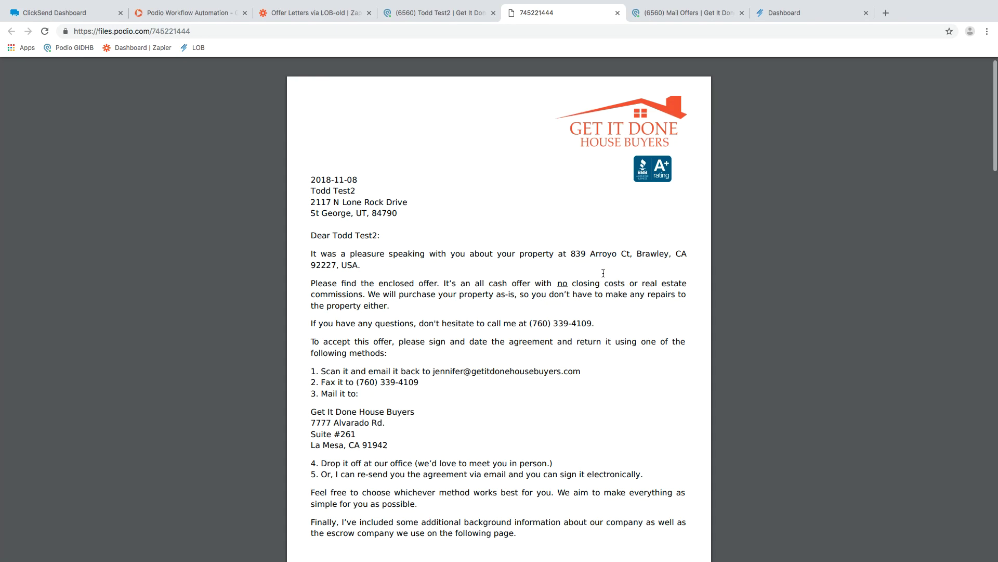
scroll(603, 273, down, 1)
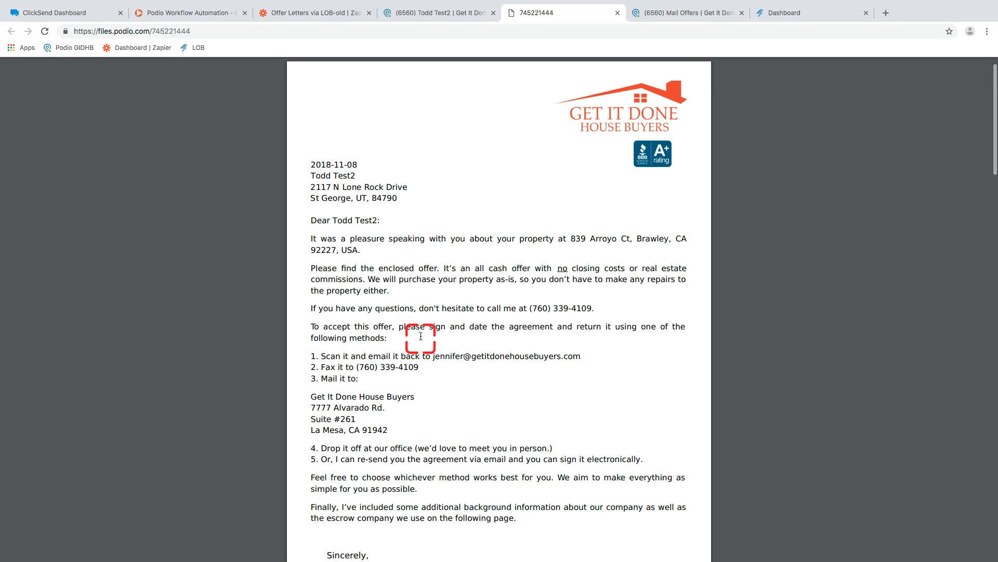
scroll(444, 279, down, 1)
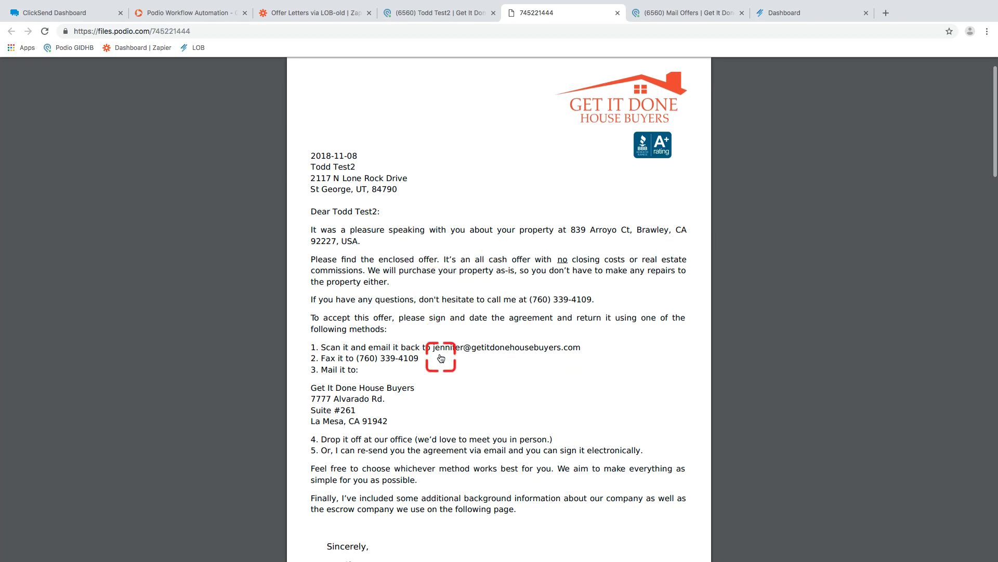
scroll(441, 358, down, 3)
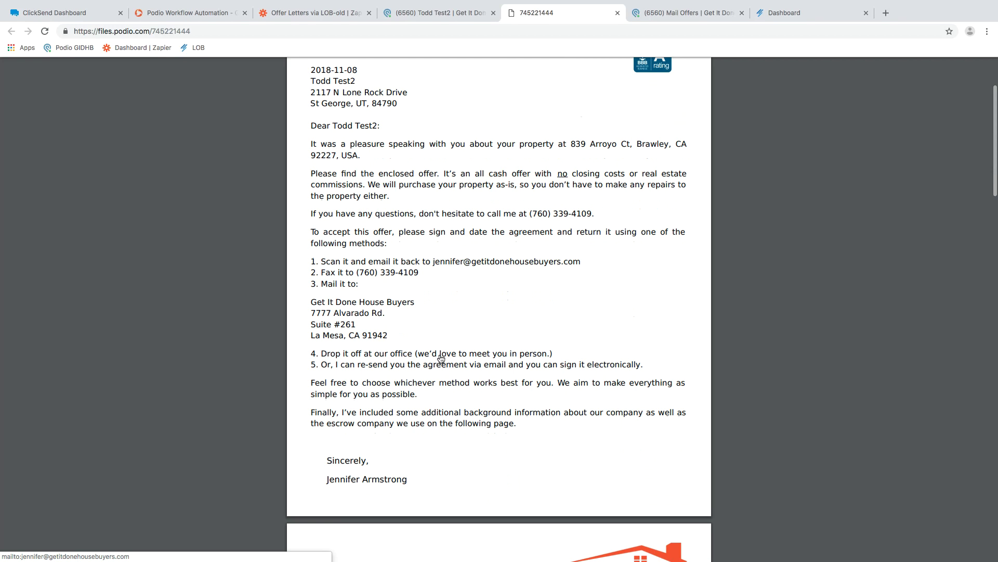
scroll(412, 377, down, 6)
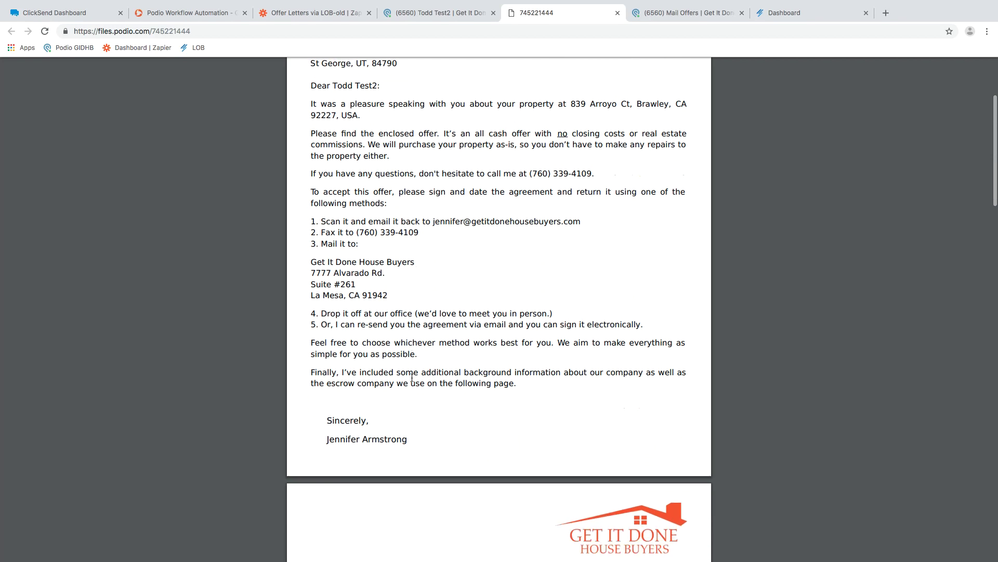
click(417, 339)
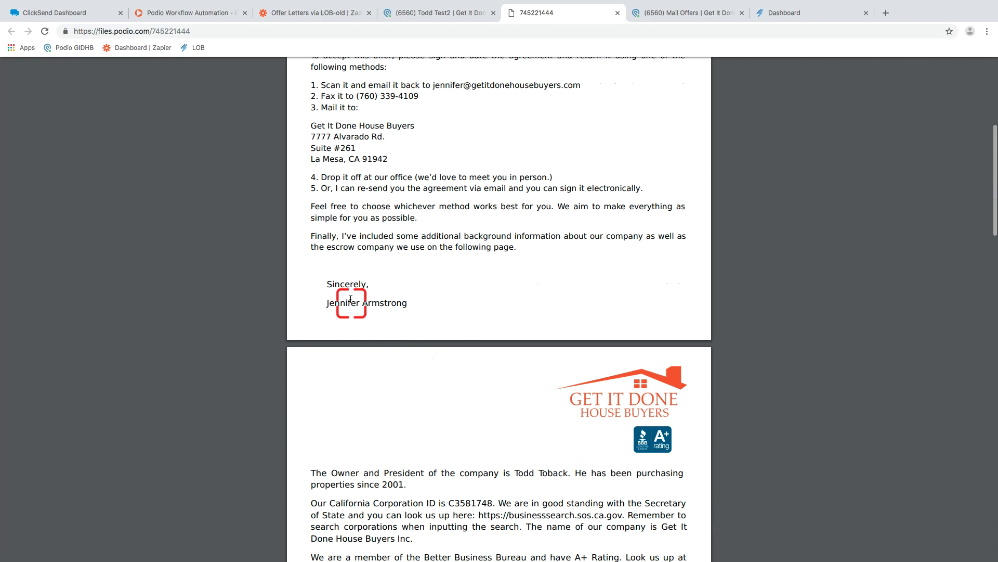
click(456, 13)
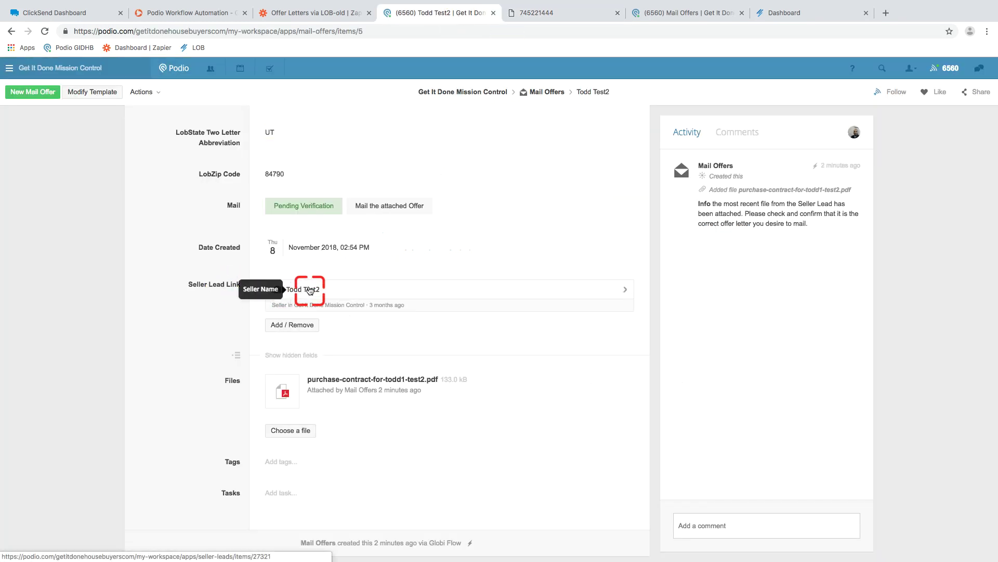
click(516, 16)
click(349, 302)
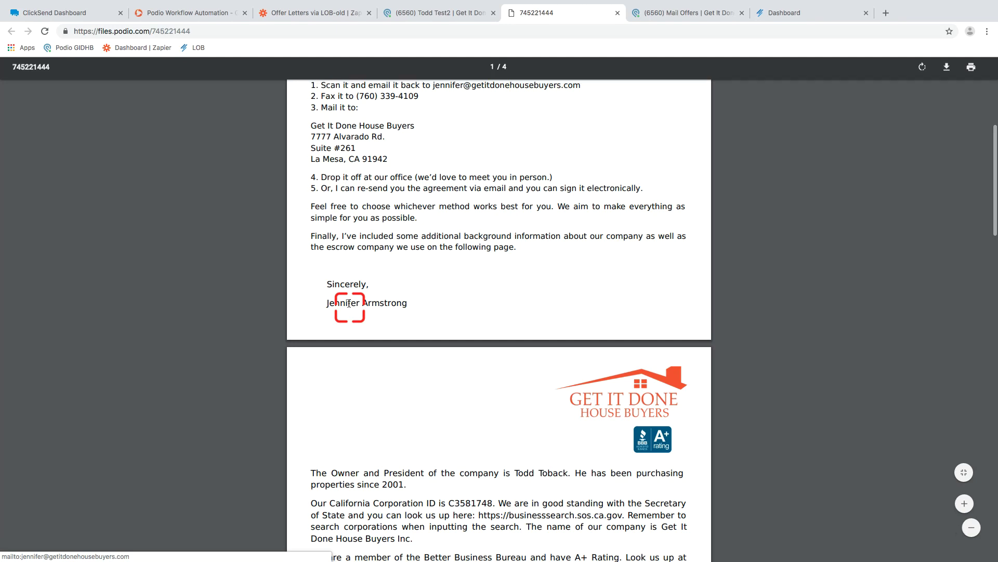
scroll(349, 303, up, 2)
scroll(349, 303, up, 1)
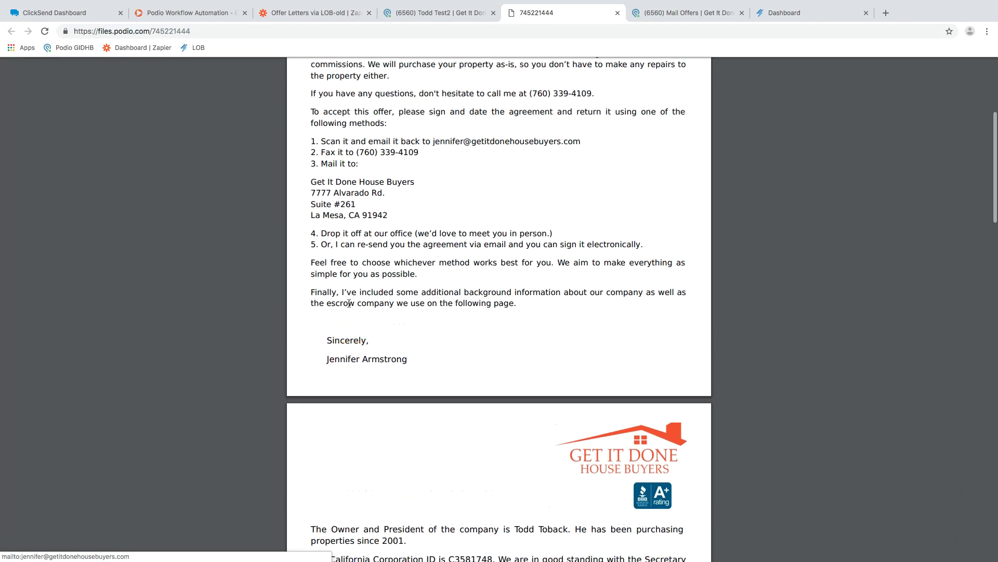
click(406, 238)
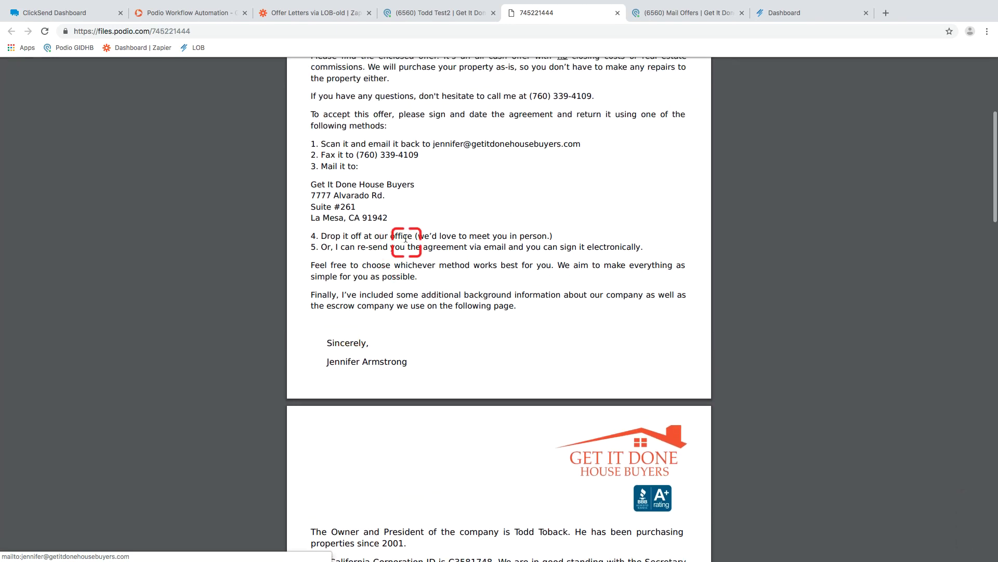
scroll(406, 238, up, 3)
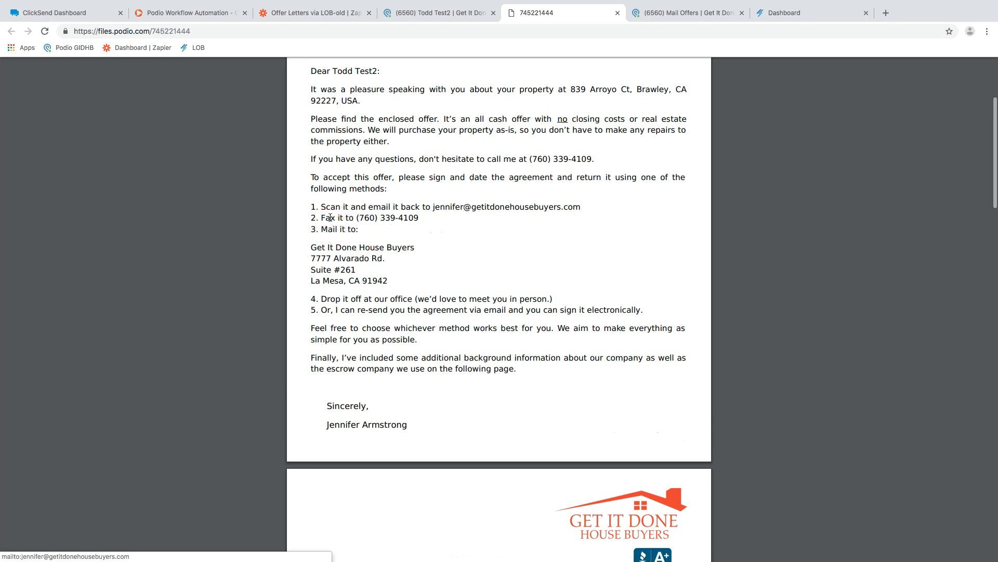
drag(330, 217, 420, 217)
click(421, 217)
click(387, 221)
double_click(384, 220)
Read the offer PDF's company background page, highlighting 'address' in the BBB sentence
scroll(412, 280, down, 6)
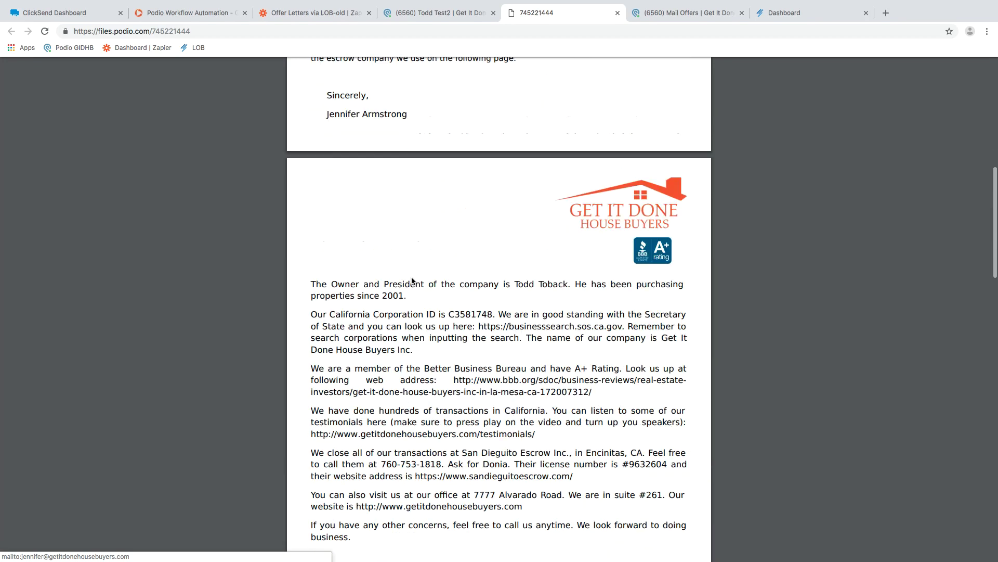
scroll(412, 280, down, 2)
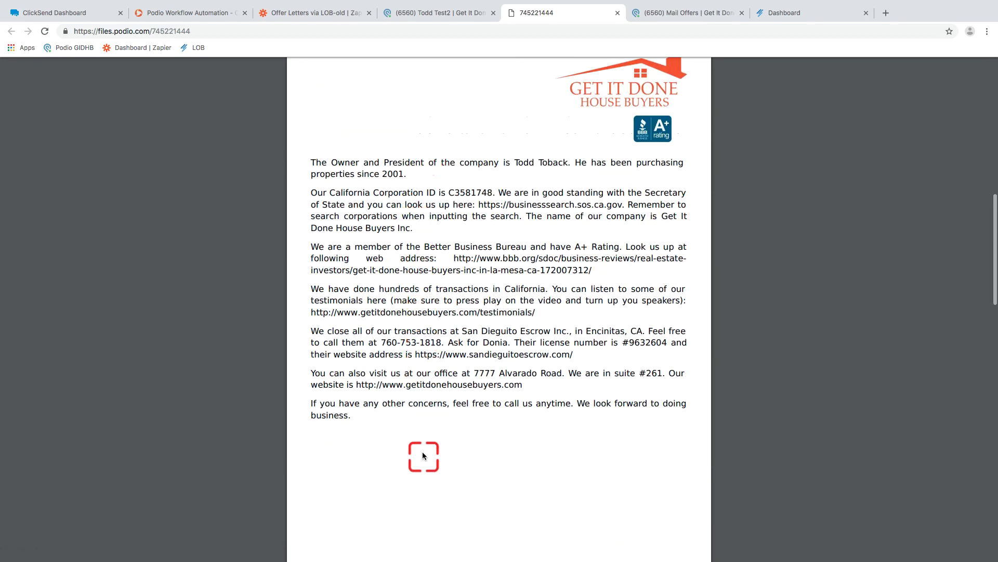
scroll(422, 455, down, 1)
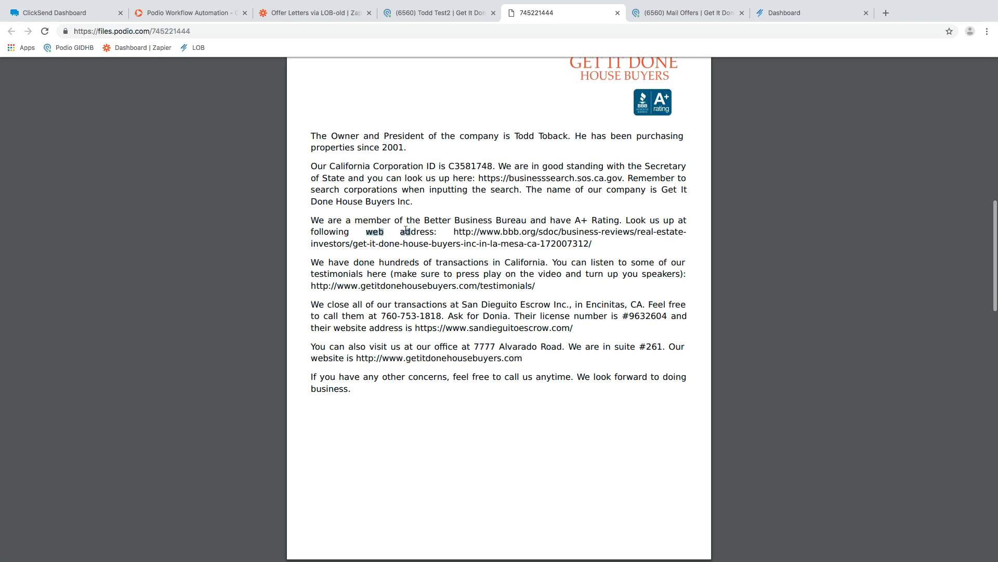
click(354, 230)
double_click(387, 231)
click(364, 229)
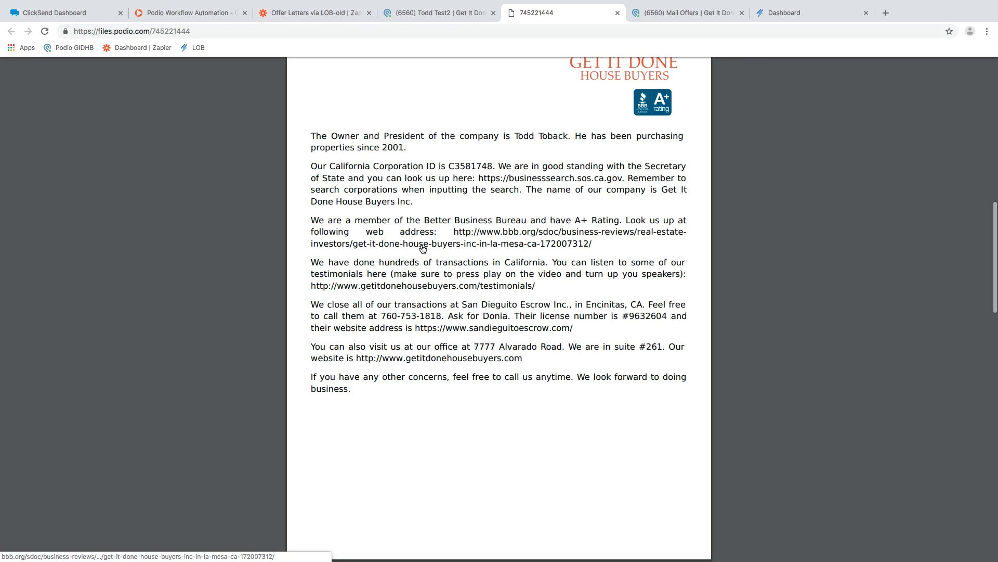
Read the $340,000 purchase agreement down to the signature block, then return to page 1
scroll(423, 249, down, 8)
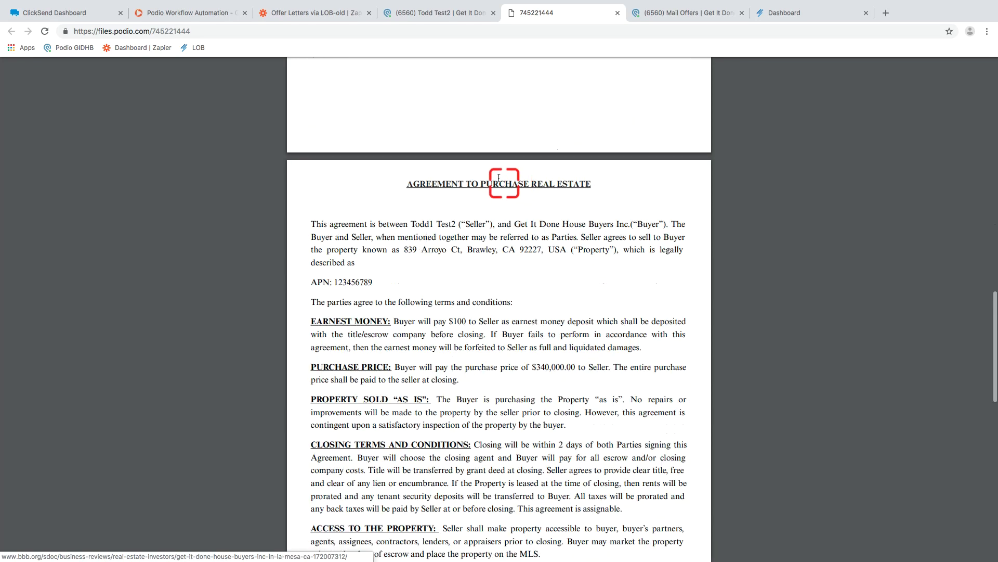
scroll(429, 285, down, 4)
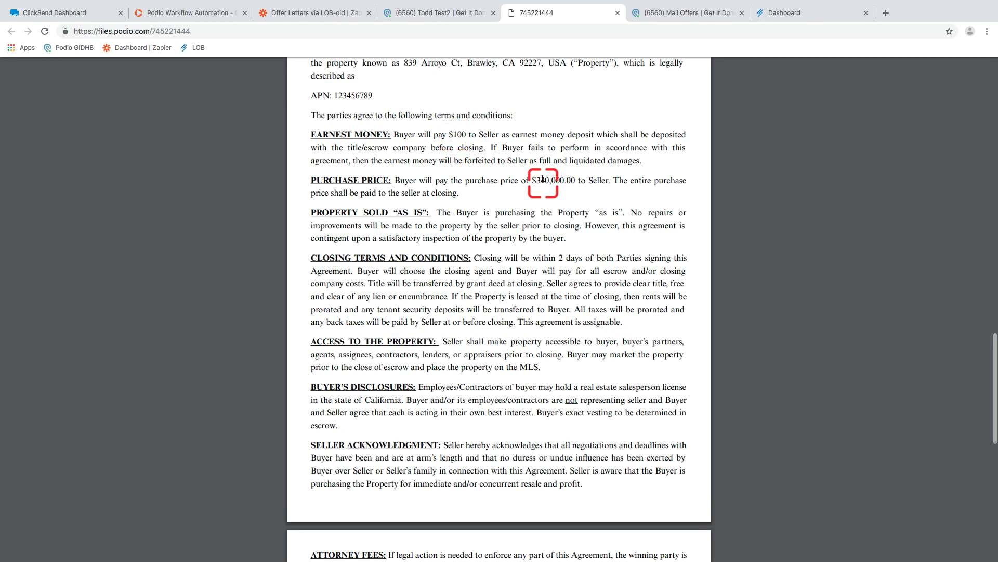
scroll(526, 273, down, 3)
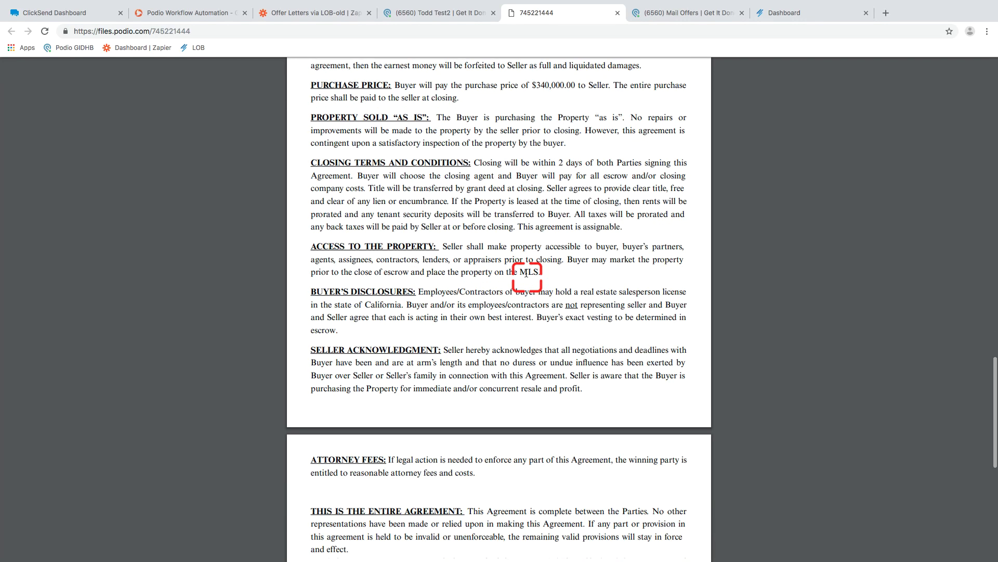
scroll(527, 273, down, 7)
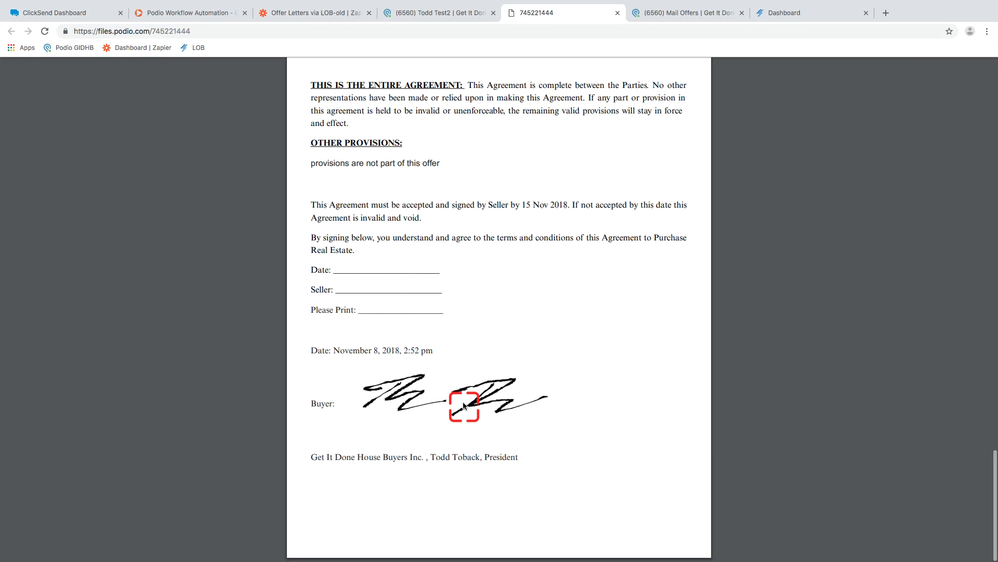
key(Home)
scroll(464, 405, down, 20)
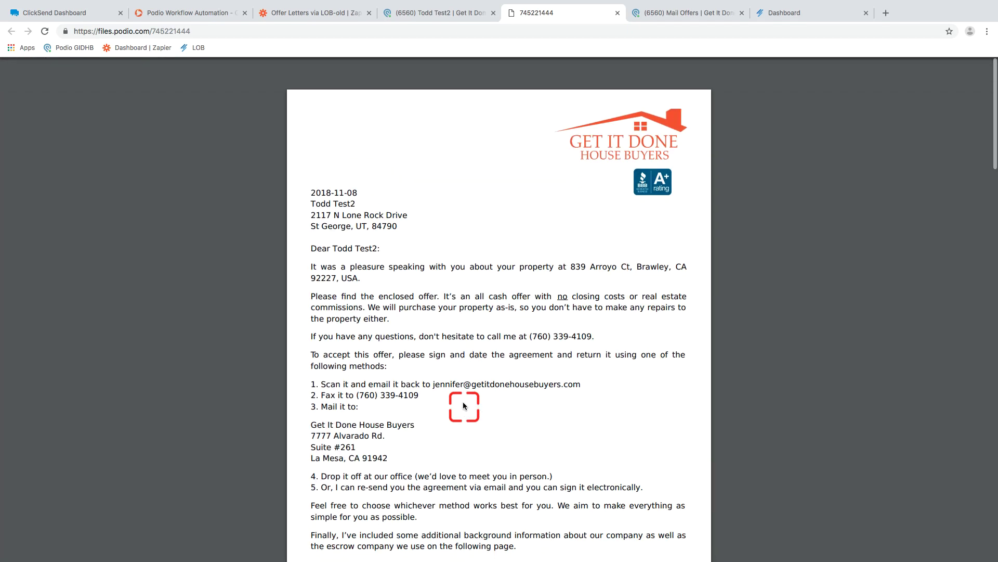
key(Home)
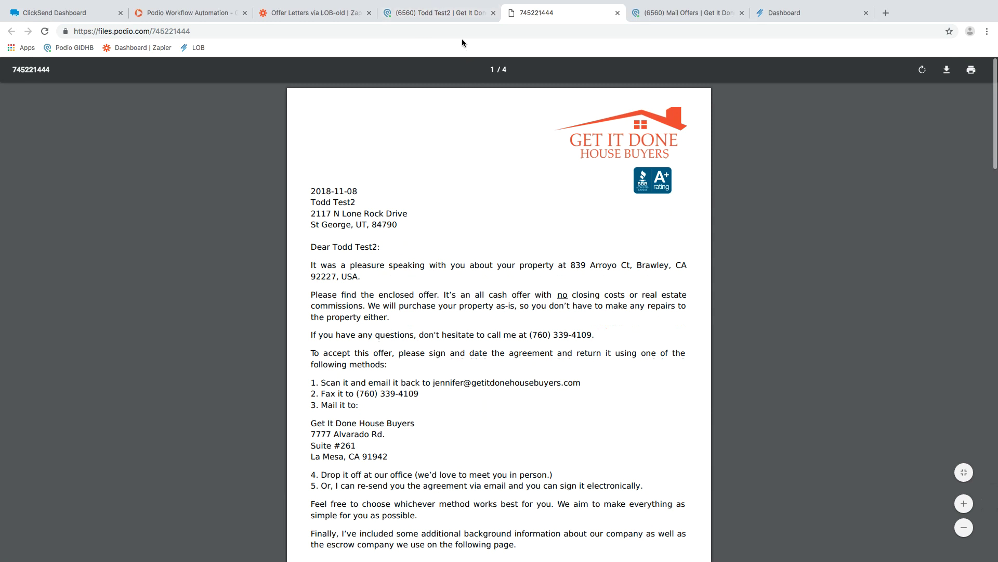
On the Mail Offers item, set the Mail field to 'Mail the attached Offer'
click(459, 18)
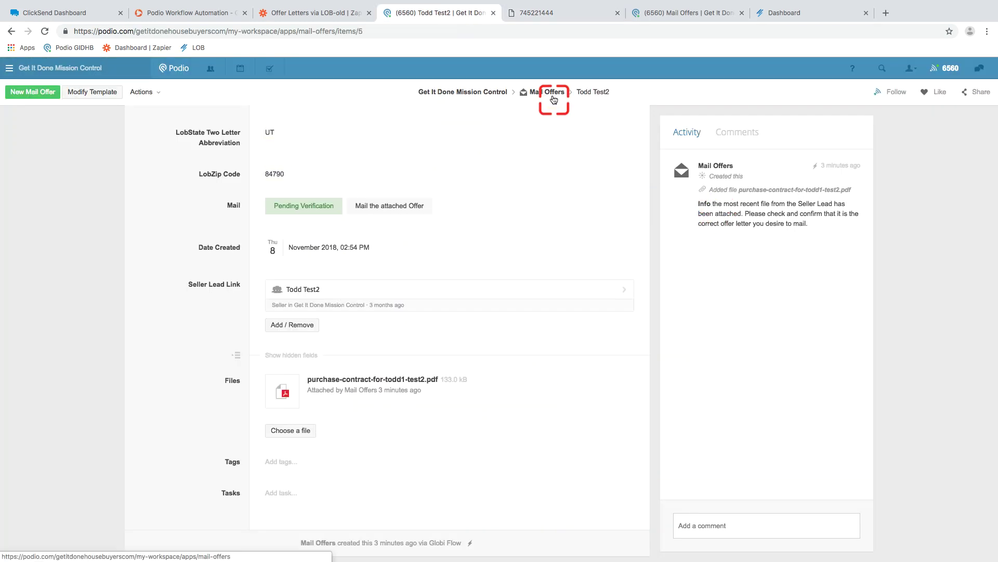
scroll(421, 187, up, 5)
scroll(326, 370, down, 5)
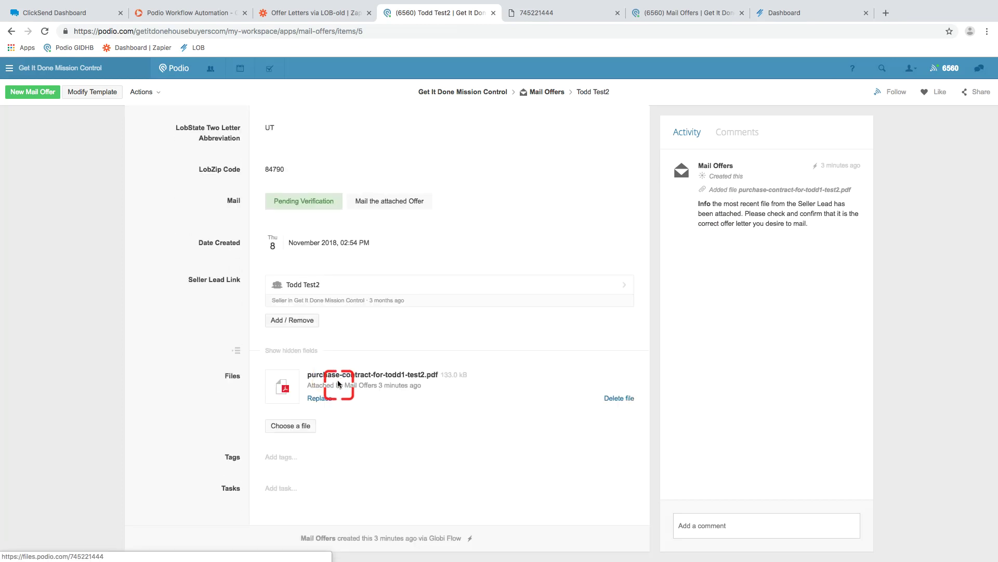
scroll(338, 379, up, 3)
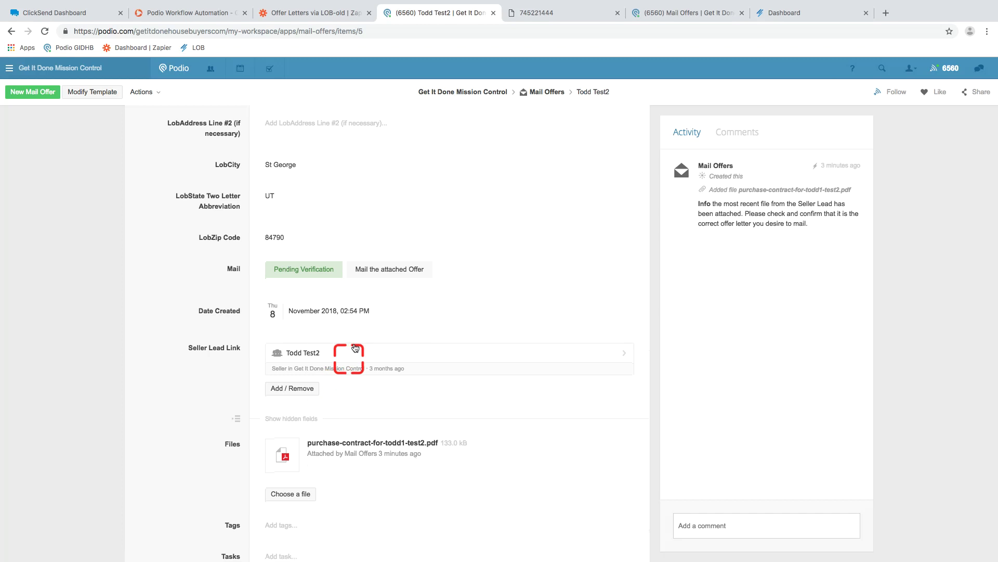
click(383, 270)
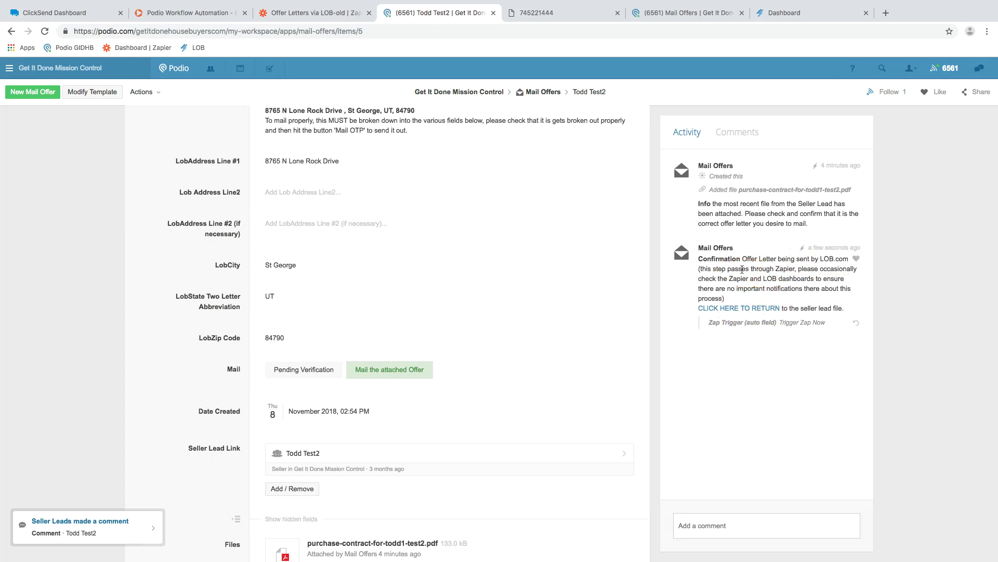
Review the LOB.com sending confirmation and its advice to check the Zapier and Lob dashboards
drag(743, 270, 780, 279)
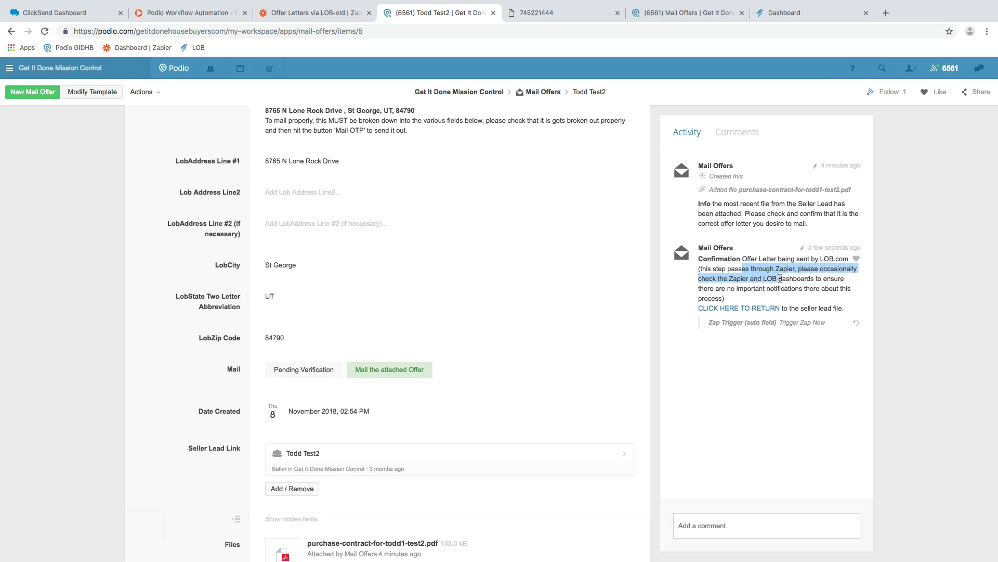
click(780, 278)
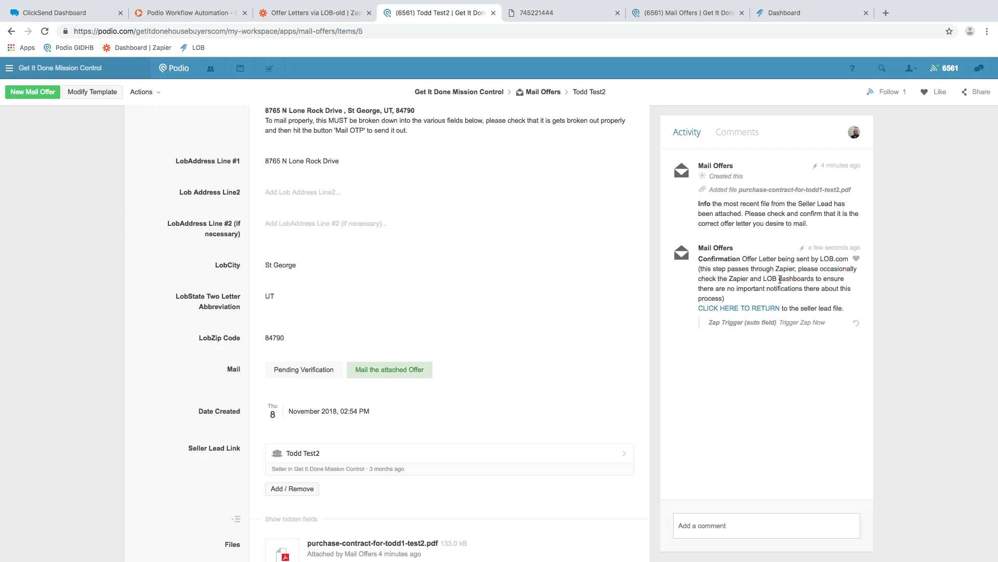
click(780, 278)
click(776, 270)
drag(773, 270, 802, 297)
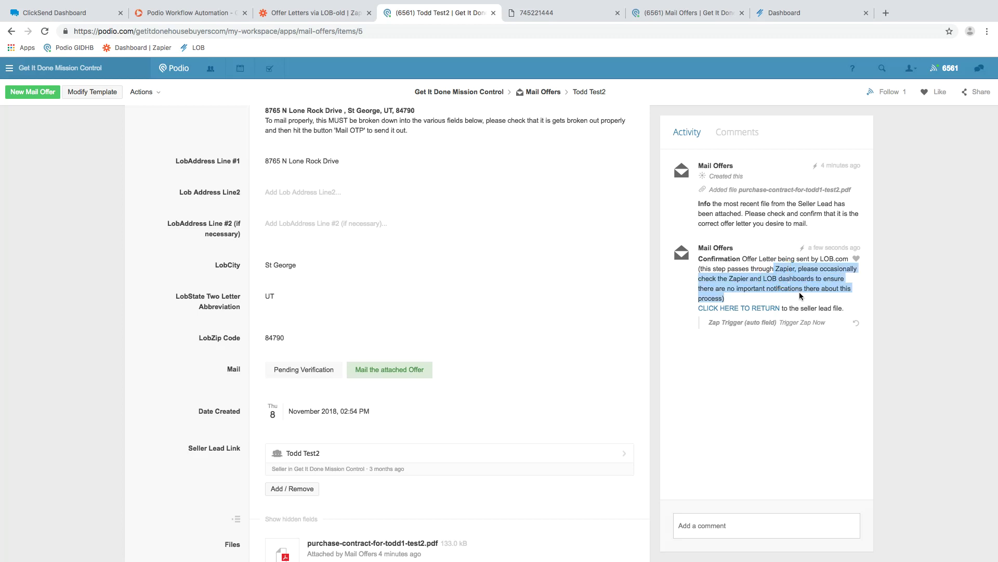
click(800, 296)
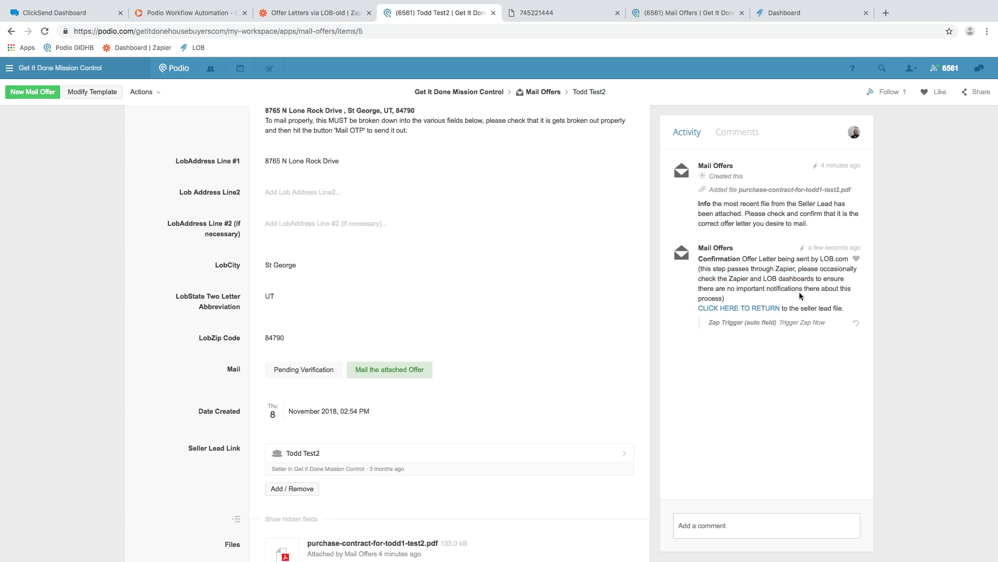
Return to the linked seller lead and review its letter-sending confirmation
click(751, 312)
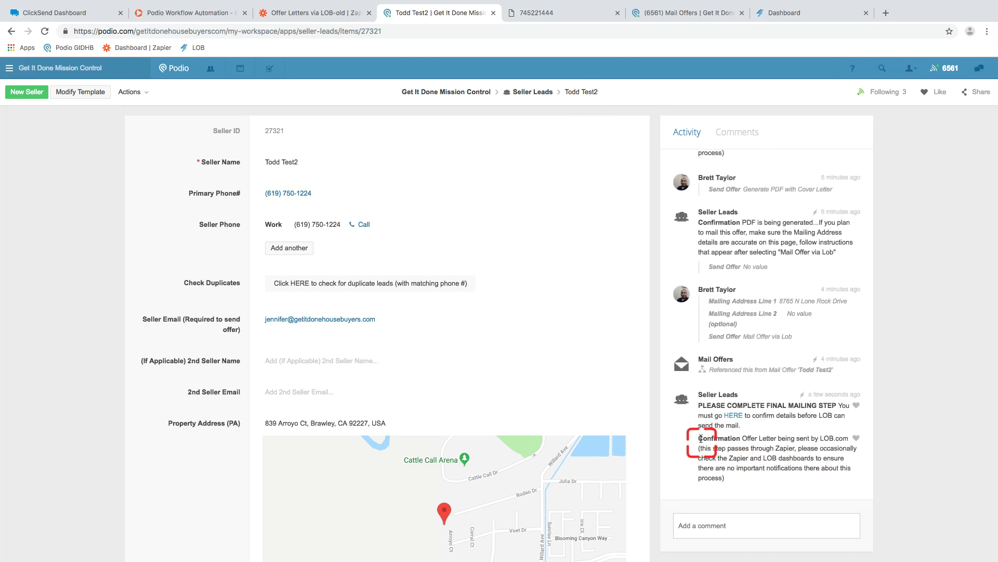
drag(699, 438, 808, 456)
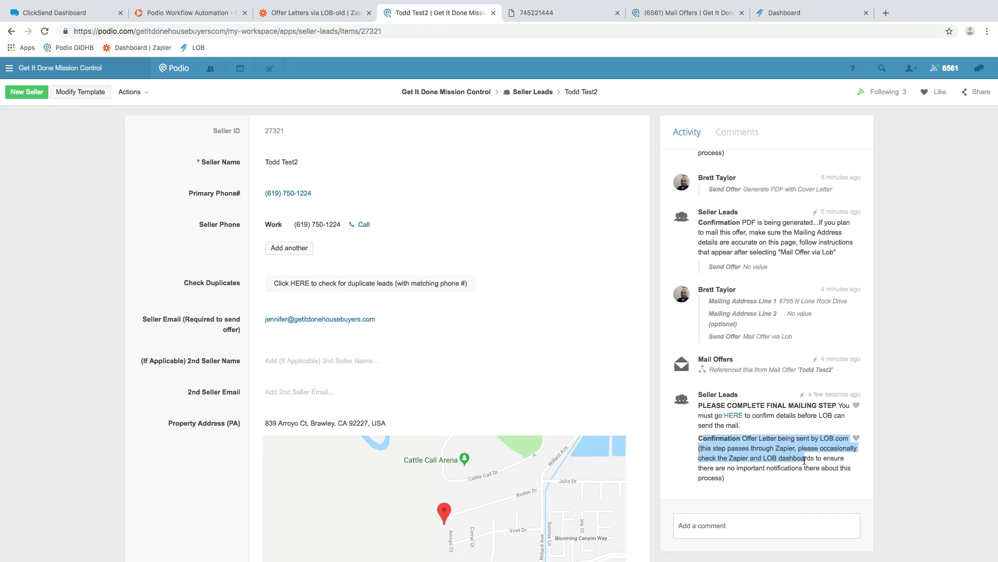
click(804, 457)
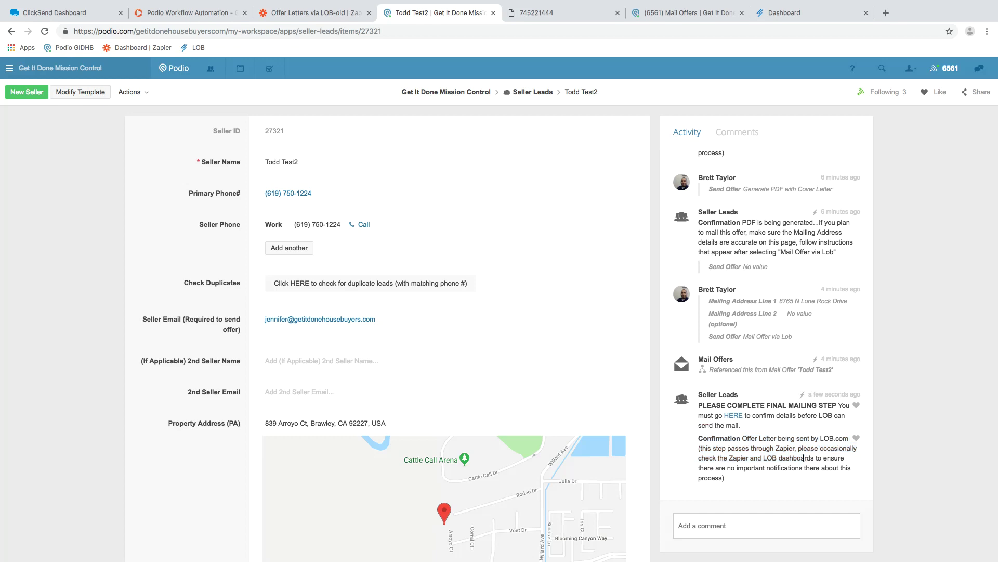
Check Send Offer and the Mailing Address fields, then reopen the Mail Offers item via the final-mailing link
scroll(312, 435, down, 5)
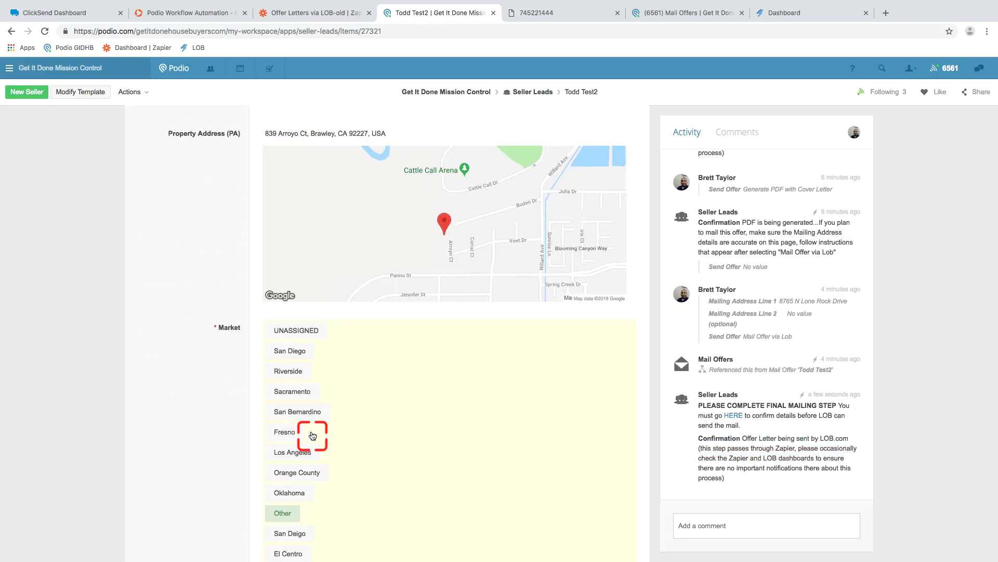
scroll(312, 435, up, 5)
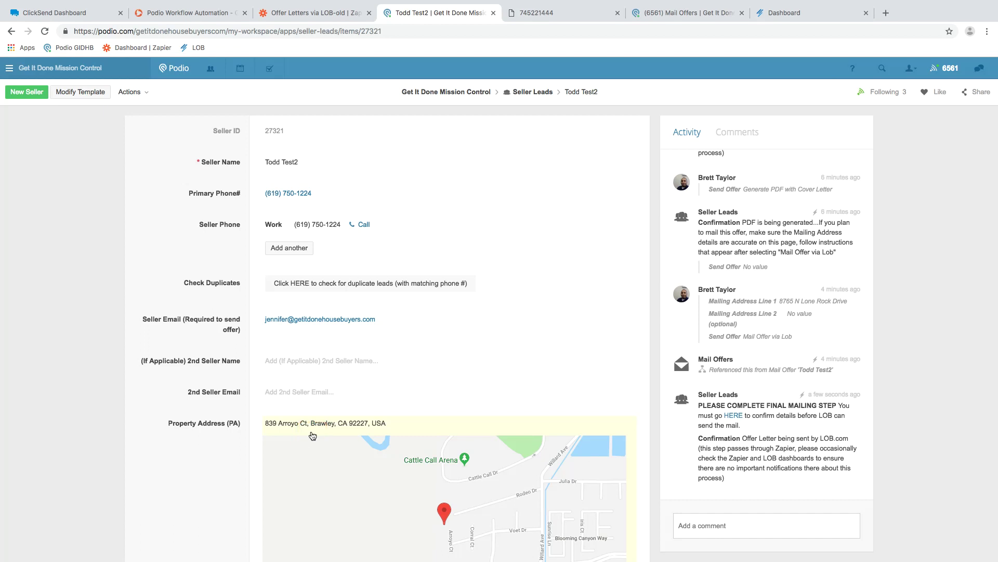
scroll(312, 436, down, 15)
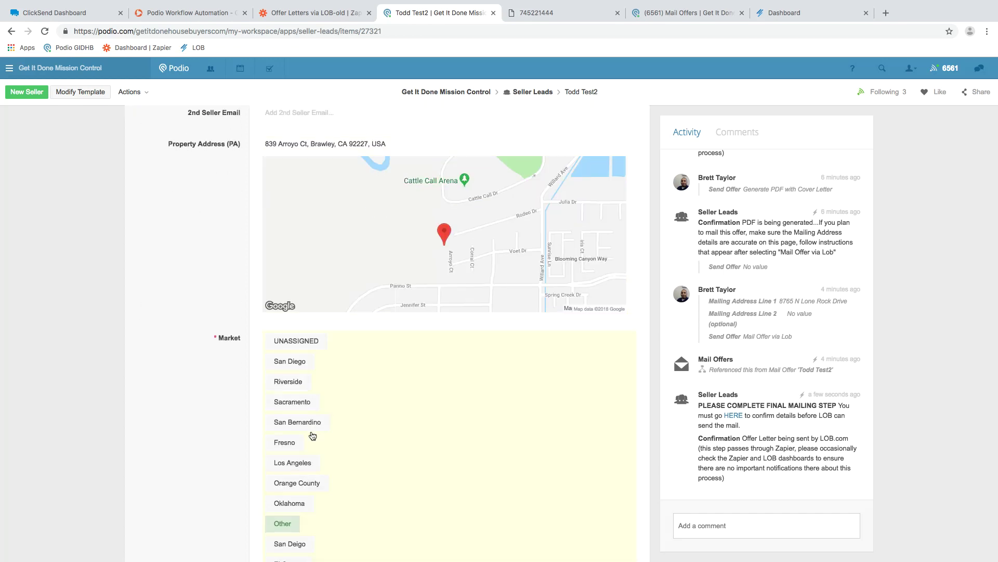
scroll(311, 432, down, 15)
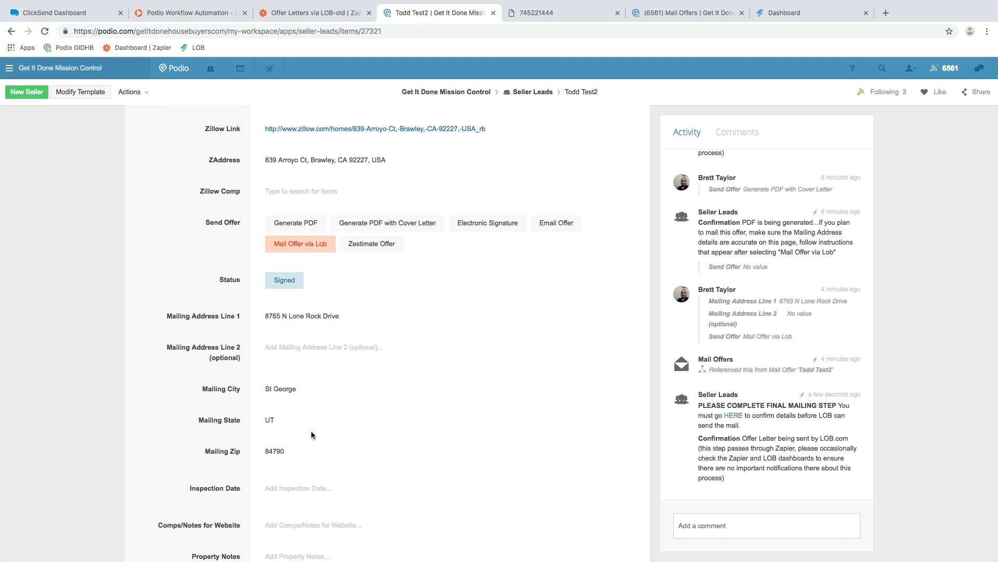
scroll(311, 431, down, 2)
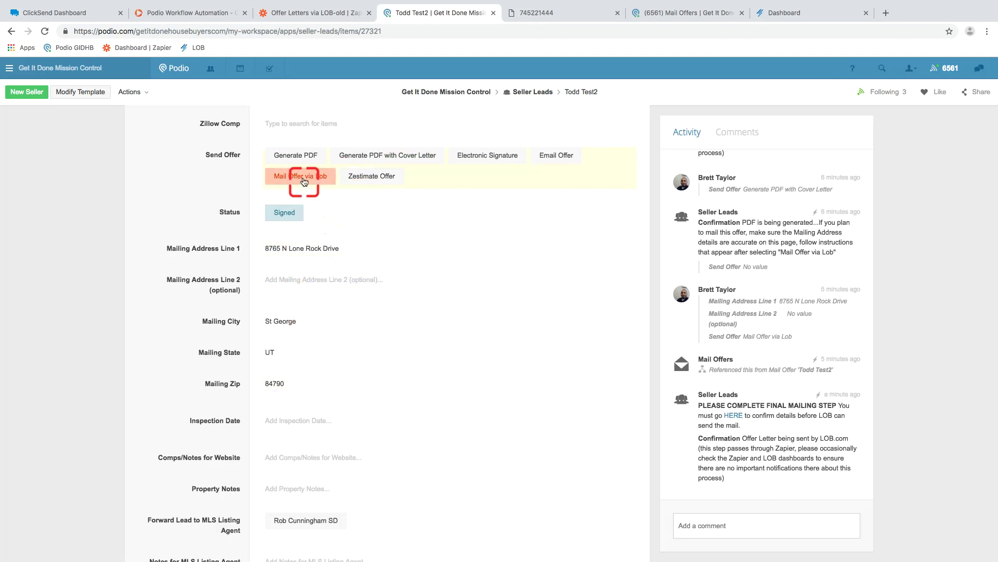
click(733, 416)
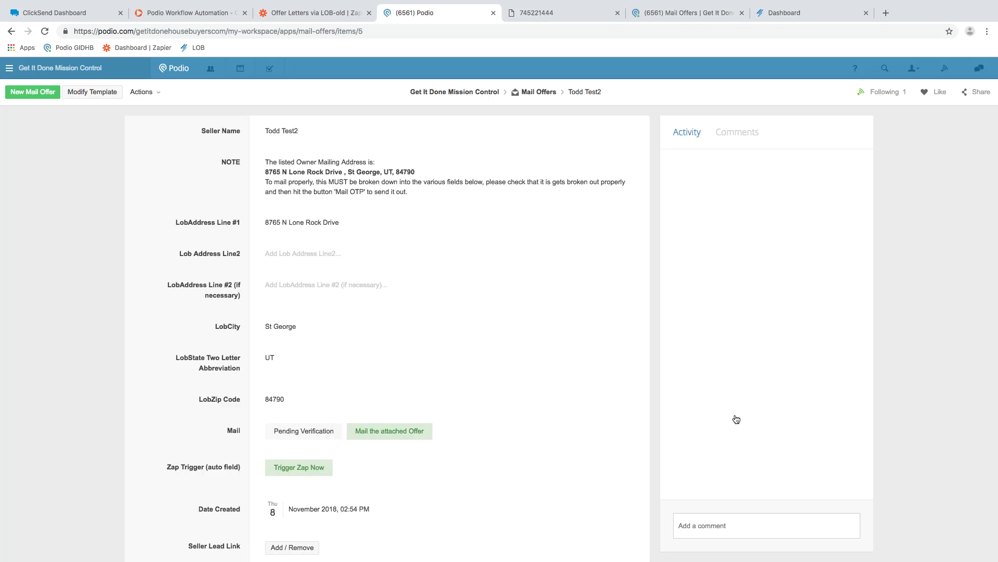
click(345, 222)
click(345, 494)
scroll(345, 497, down, 5)
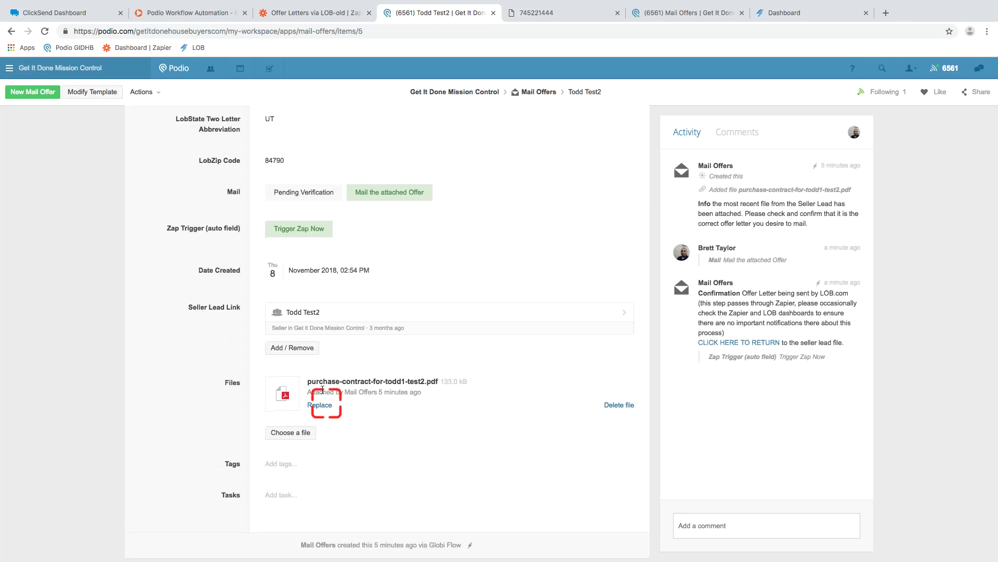
click(411, 209)
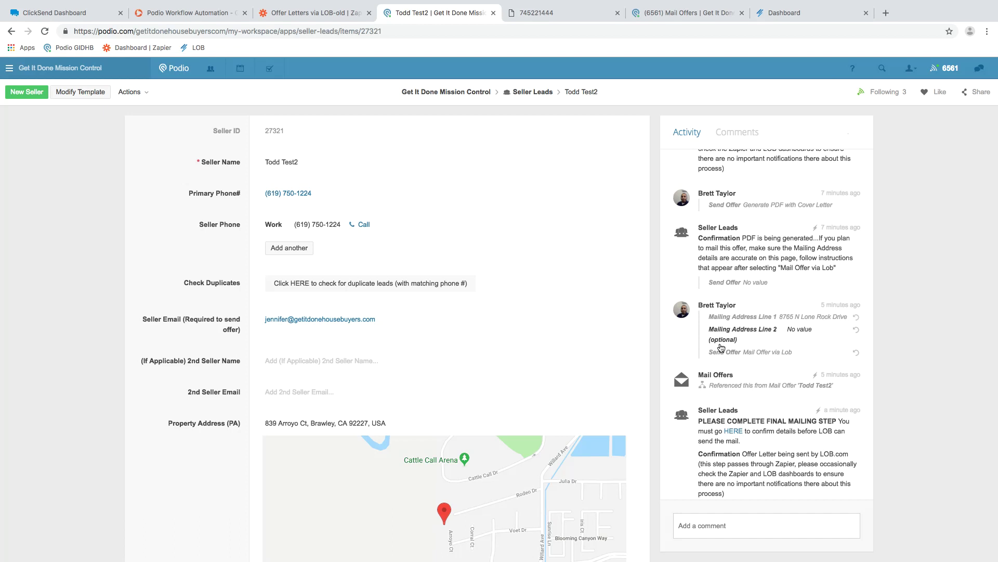
click(788, 18)
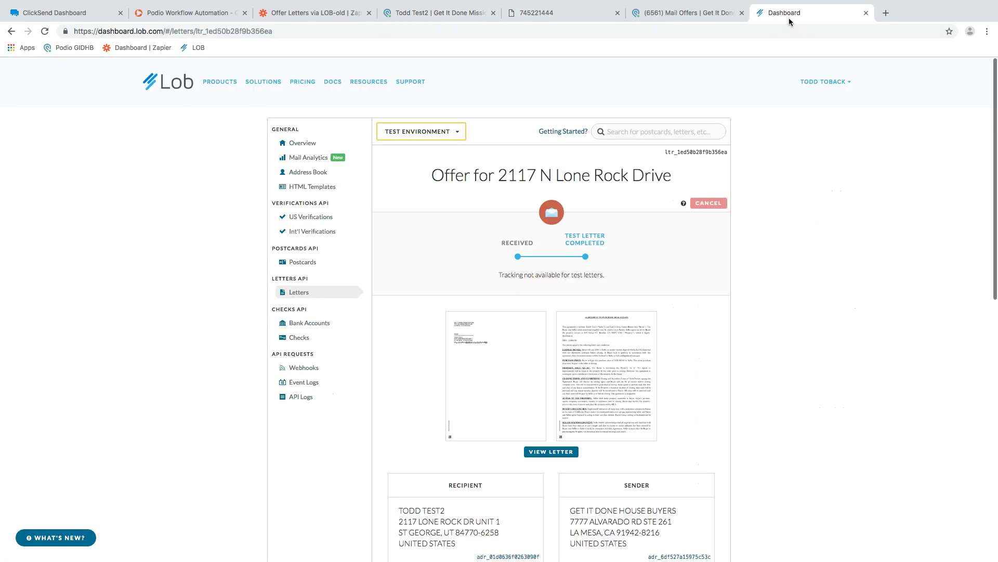
click(314, 294)
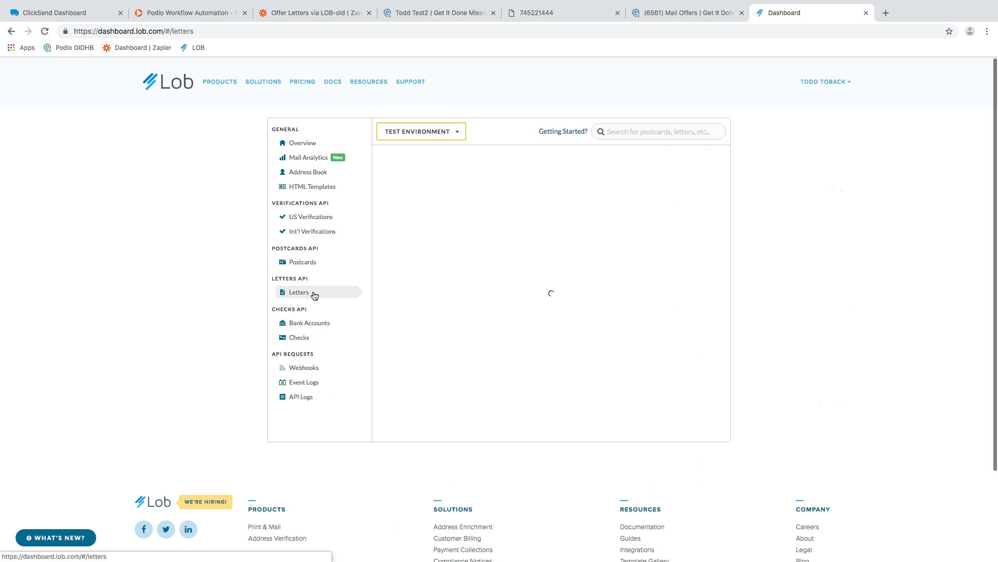
click(388, 132)
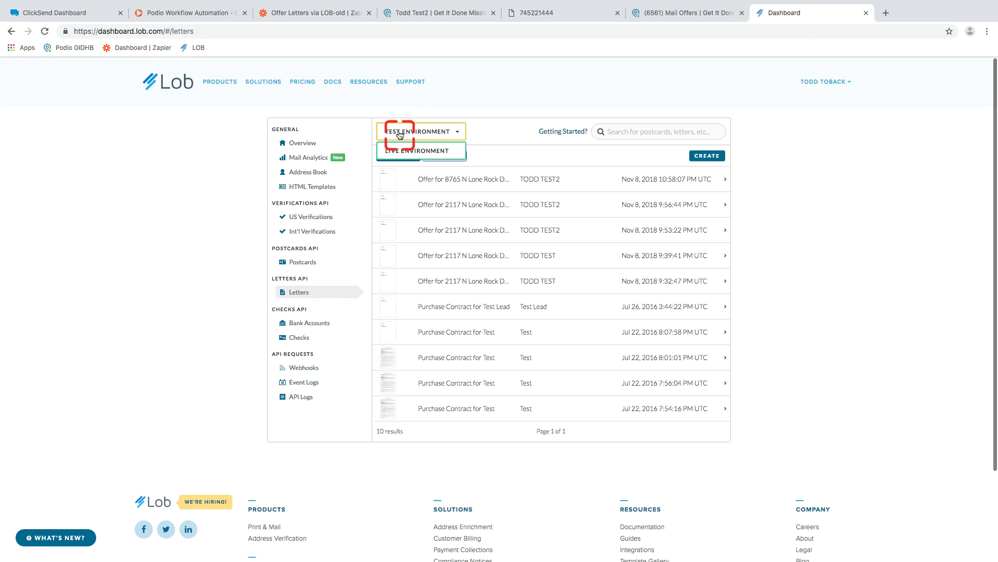
click(491, 138)
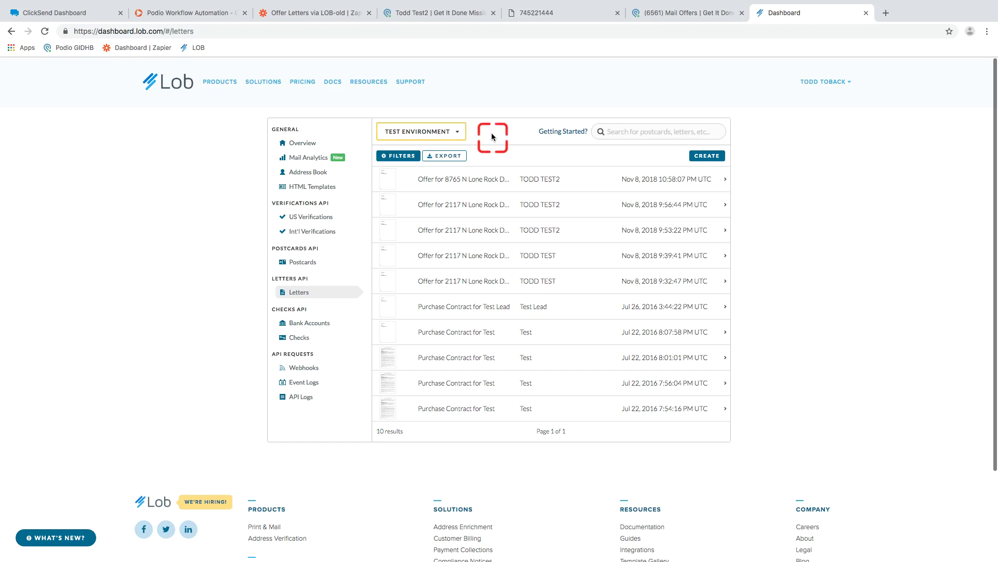
click(451, 133)
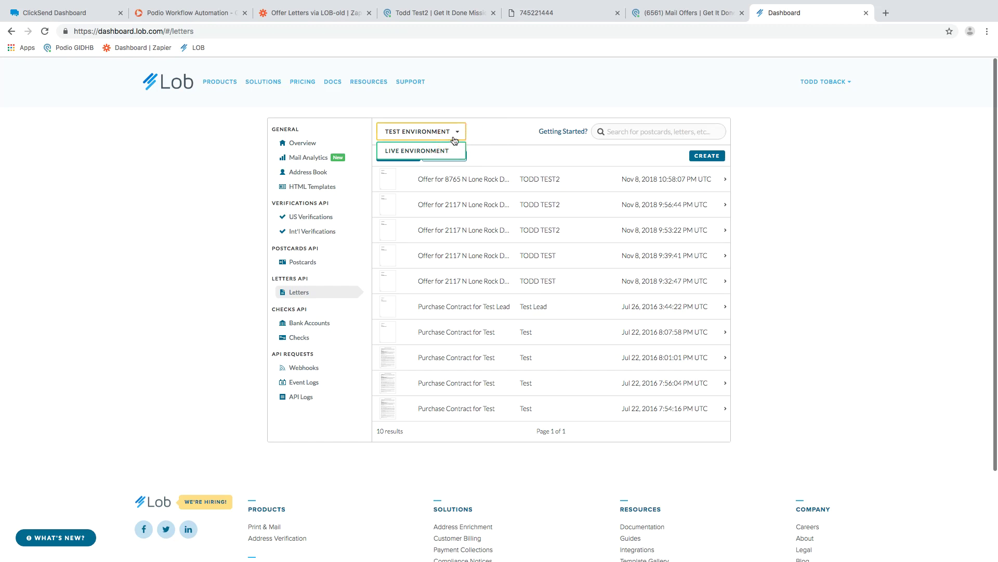
click(451, 151)
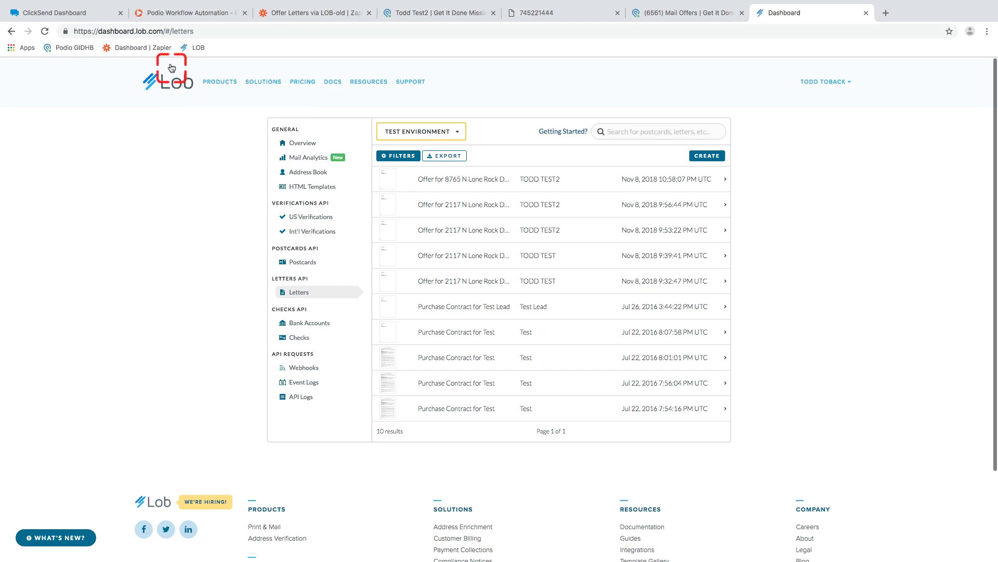
click(504, 182)
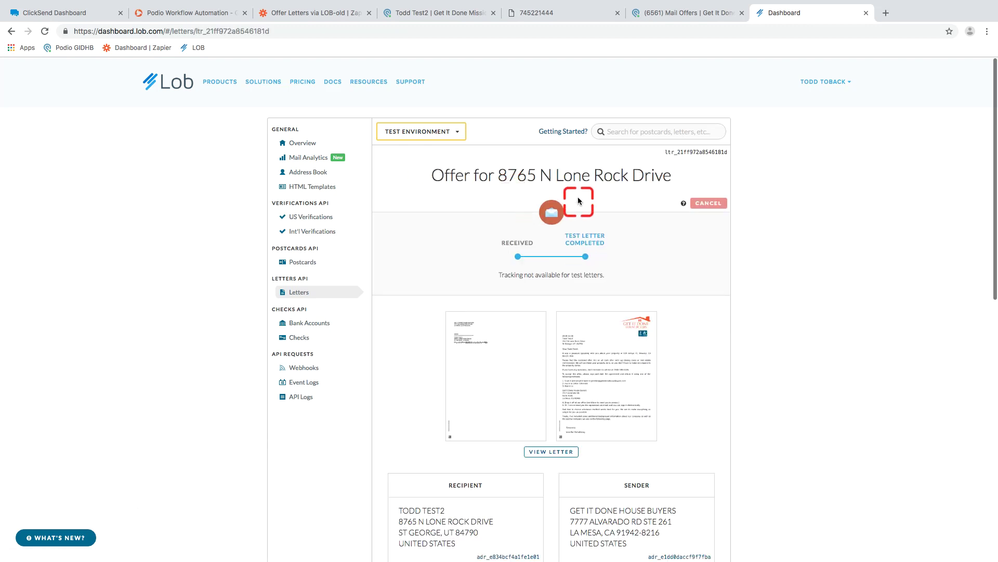
scroll(515, 355, down, 3)
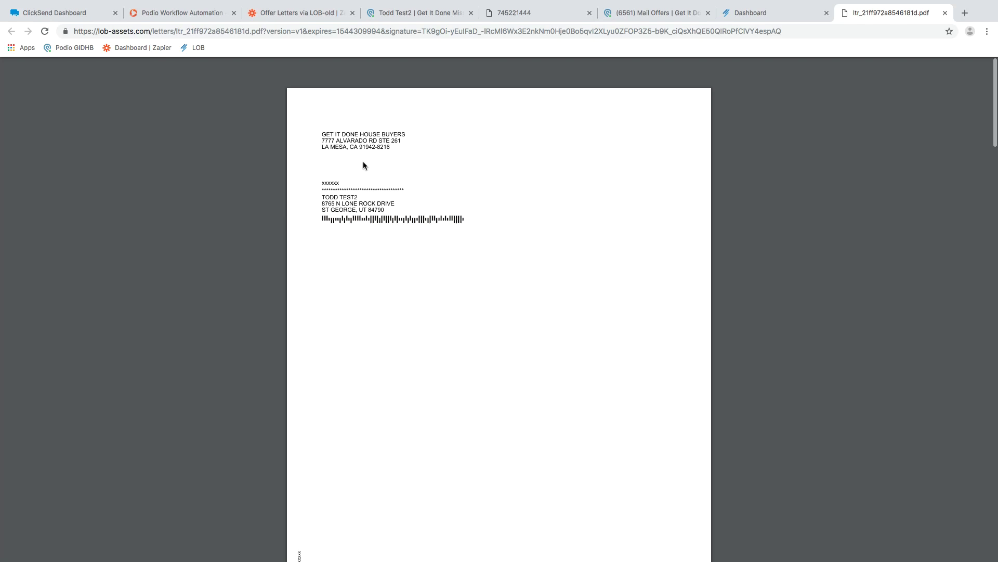
scroll(375, 218, down, 10)
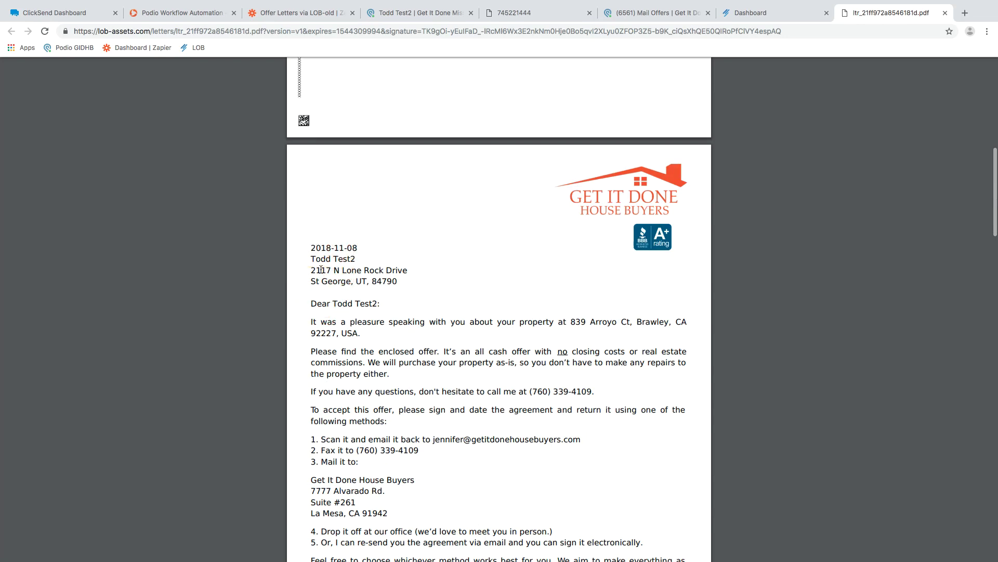
scroll(327, 273, up, 10)
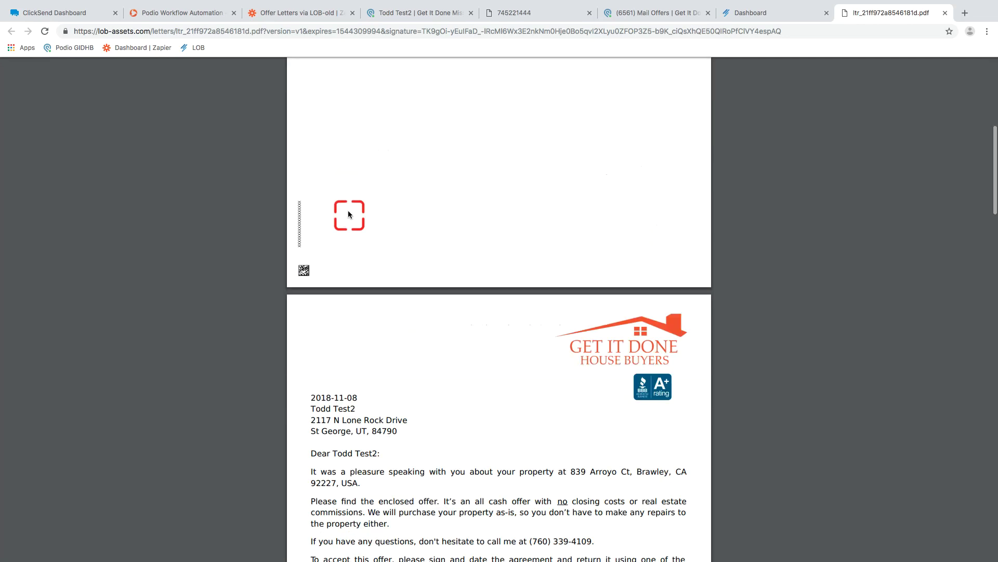
scroll(348, 214, down, 1)
scroll(348, 213, down, 3)
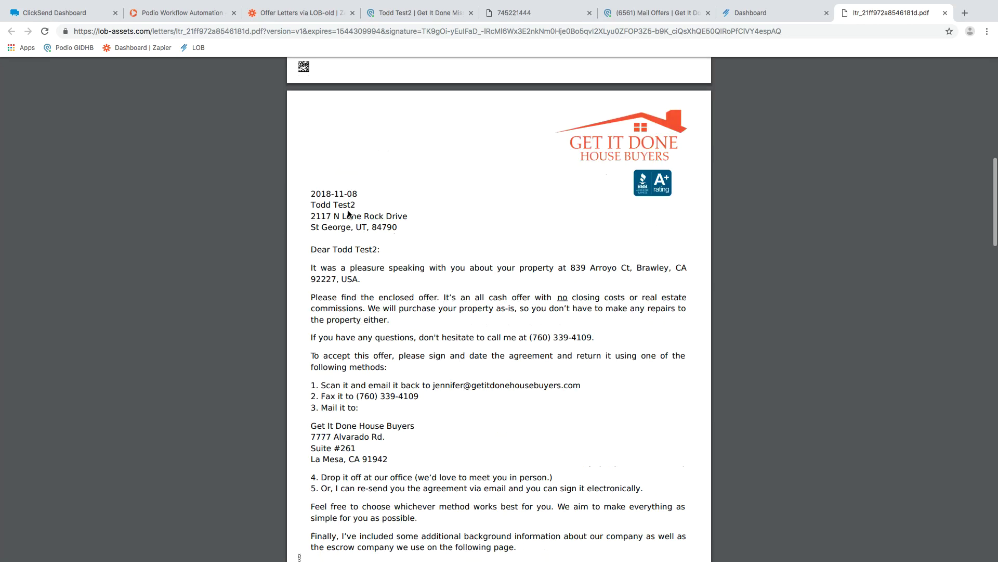
scroll(414, 328, down, 1)
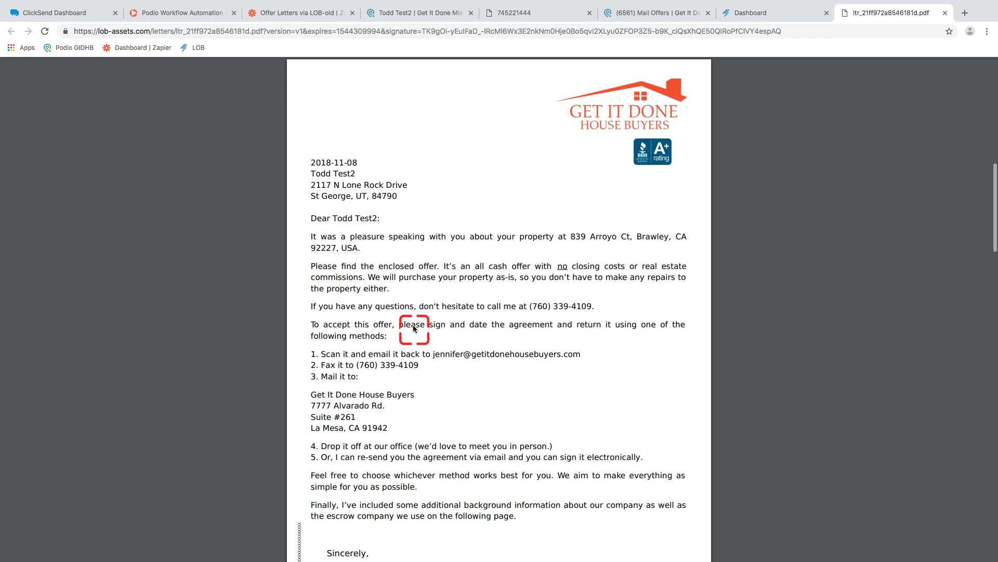
scroll(414, 328, up, 1)
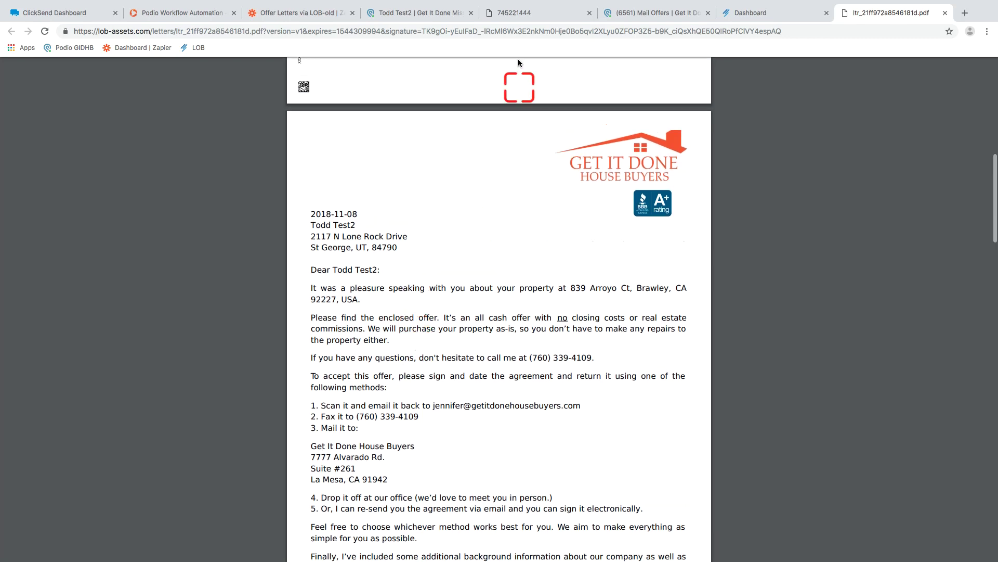
scroll(430, 301, down, 1)
scroll(430, 302, down, 9)
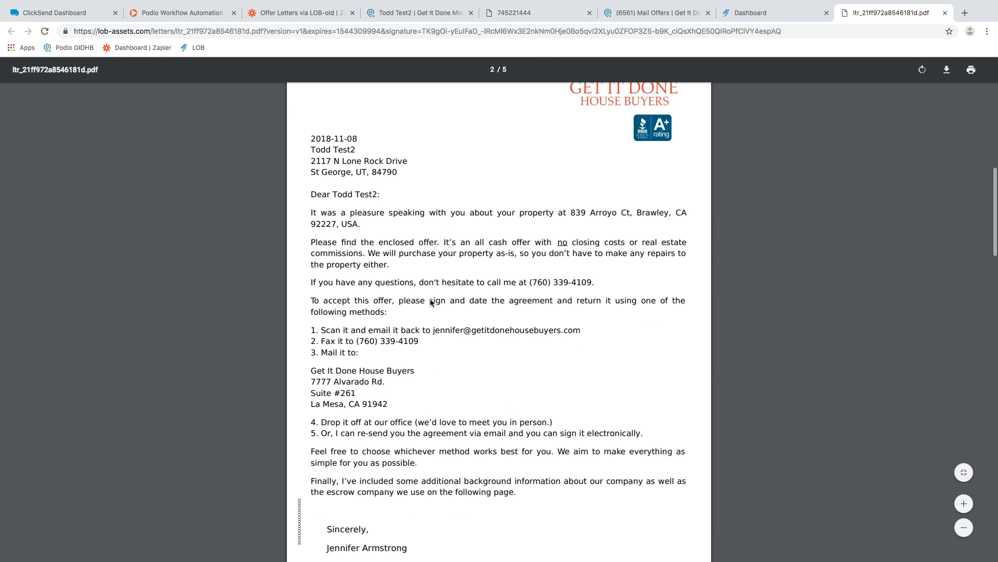
scroll(430, 301, down, 20)
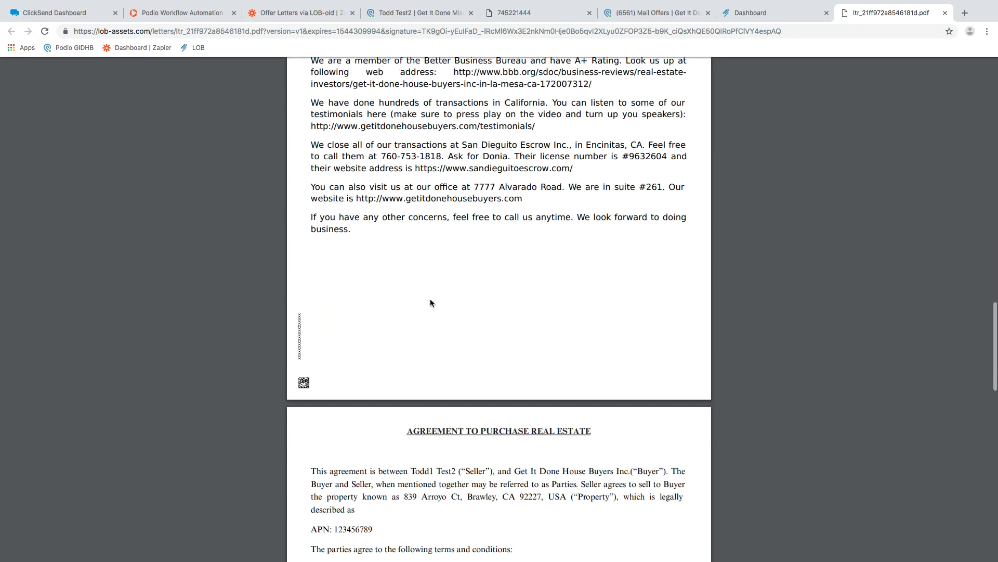
scroll(431, 301, down, 6)
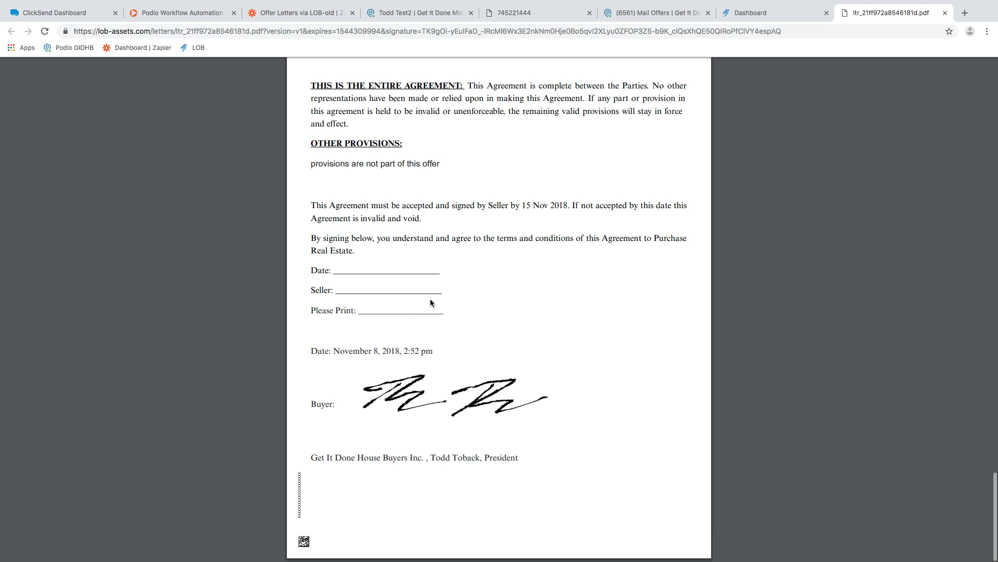
scroll(431, 299, up, 20)
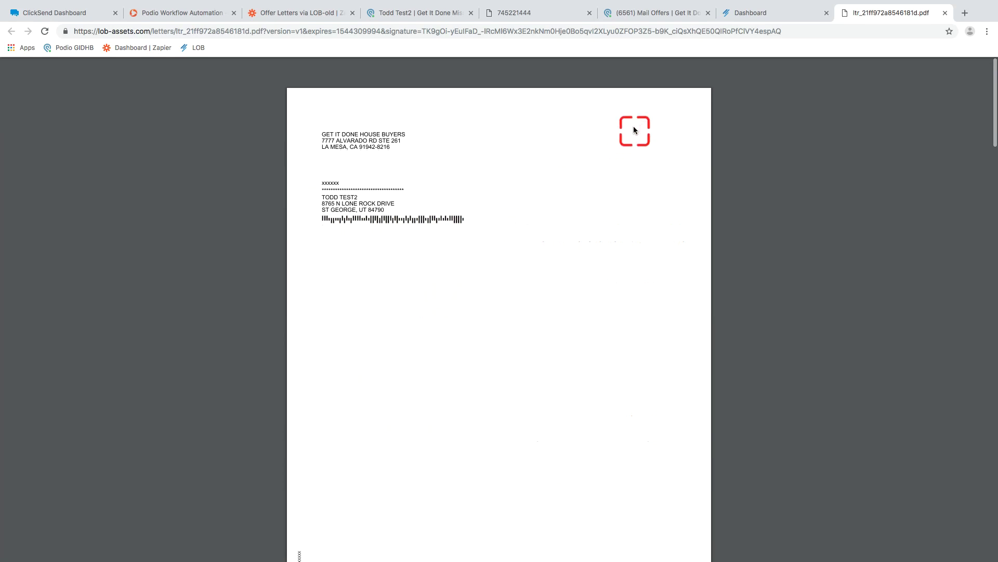
mouse_move(642, 71)
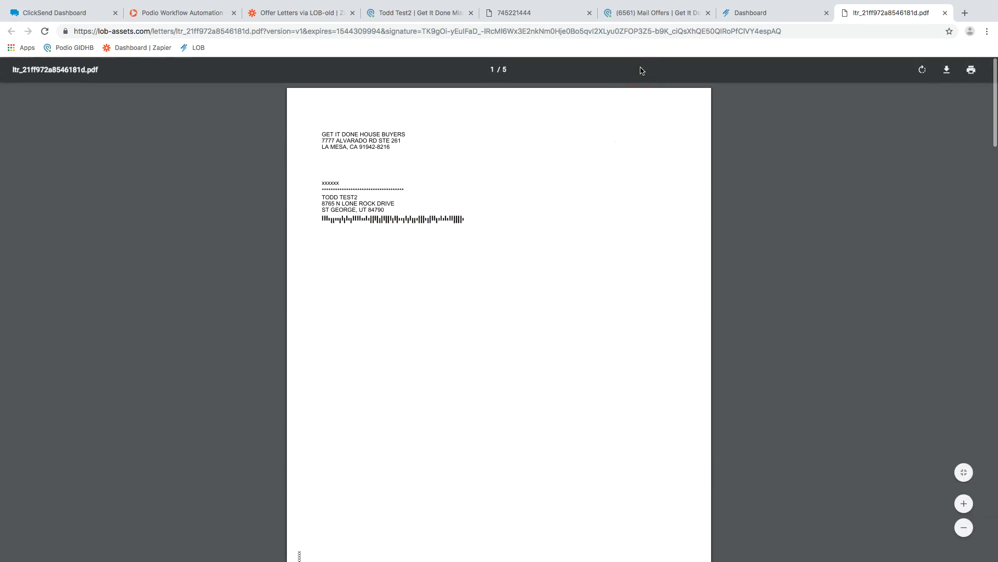
Return to the Podio seller lead record and scroll through its seller name and offer fields
click(413, 18)
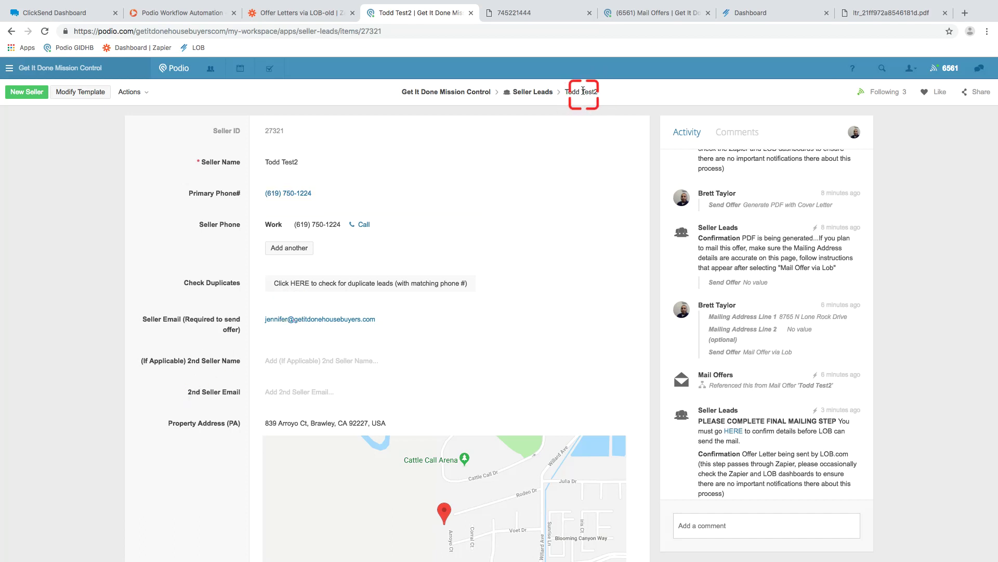
click(374, 374)
scroll(369, 372, down, 1)
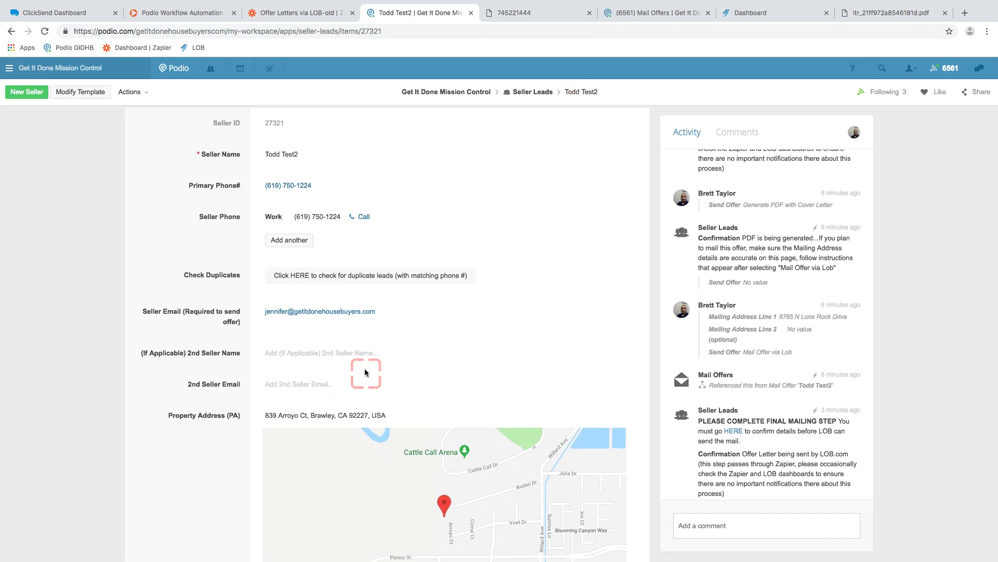
click(292, 300)
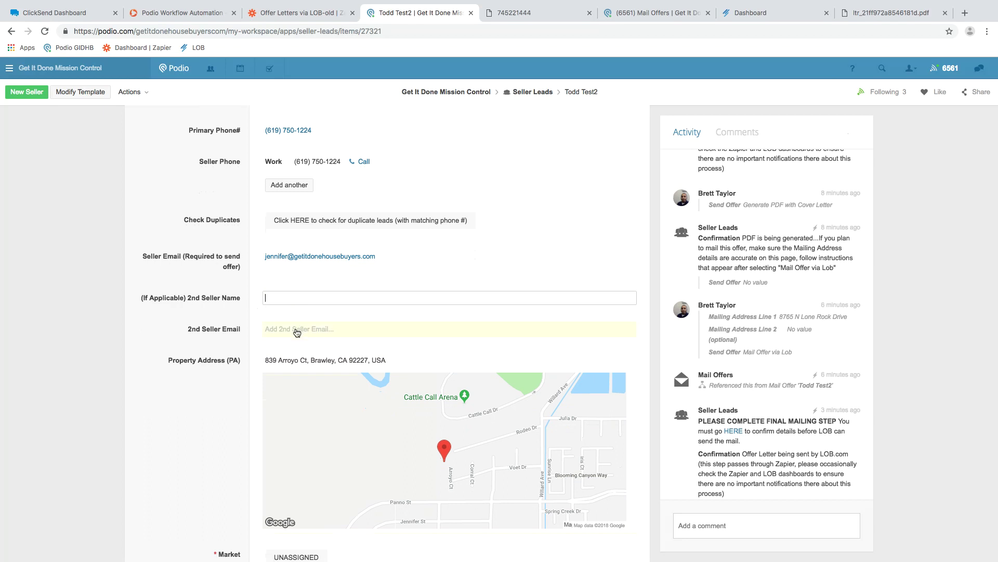
scroll(296, 330, down, 1)
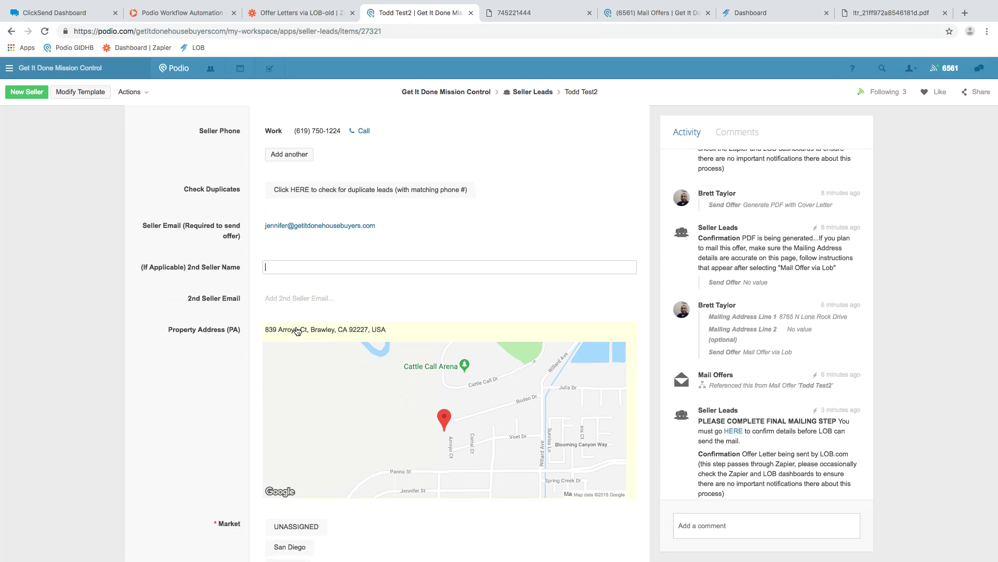
click(288, 292)
scroll(222, 338, down, 5)
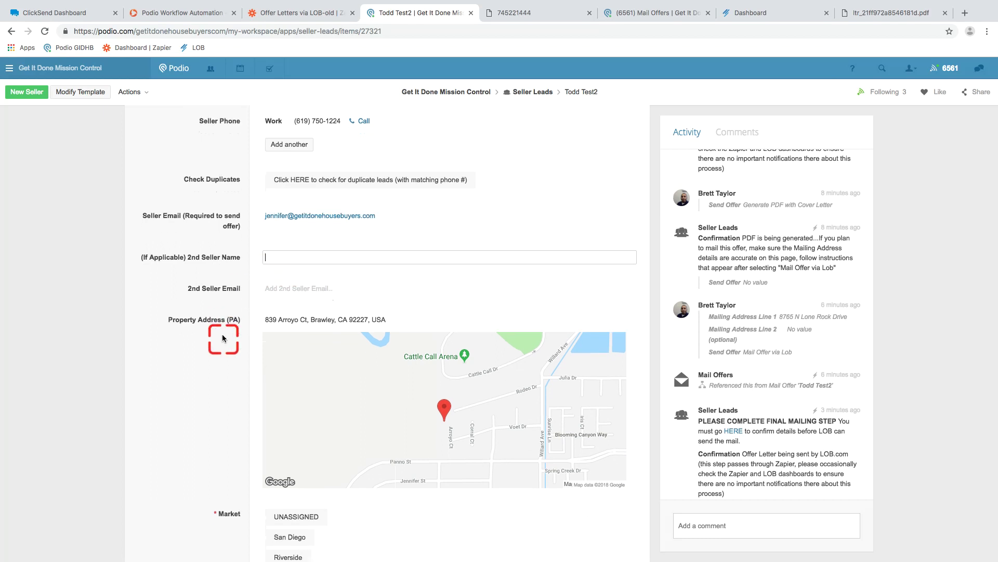
scroll(222, 338, down, 3)
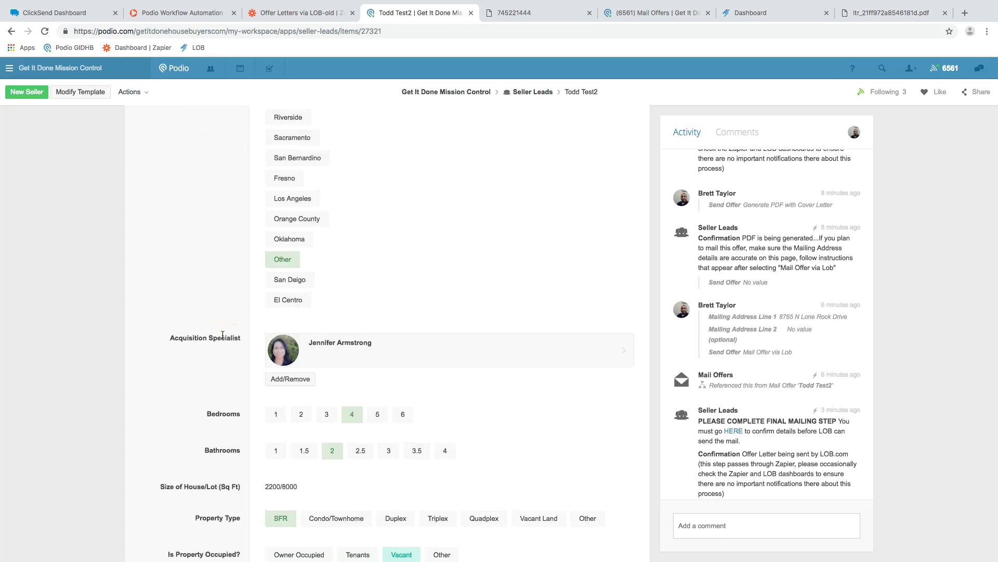
Follow the final mailing step link in the record's activity, then go back to the Lob letter page
click(734, 431)
scroll(602, 486, down, 7)
scroll(602, 486, down, 5)
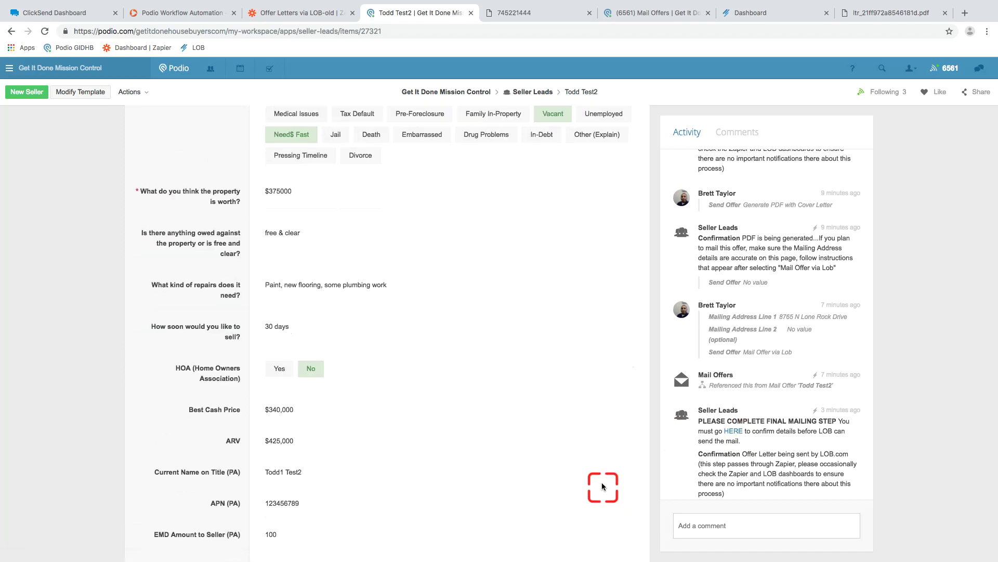
scroll(602, 486, down, 12)
scroll(601, 485, up, 2)
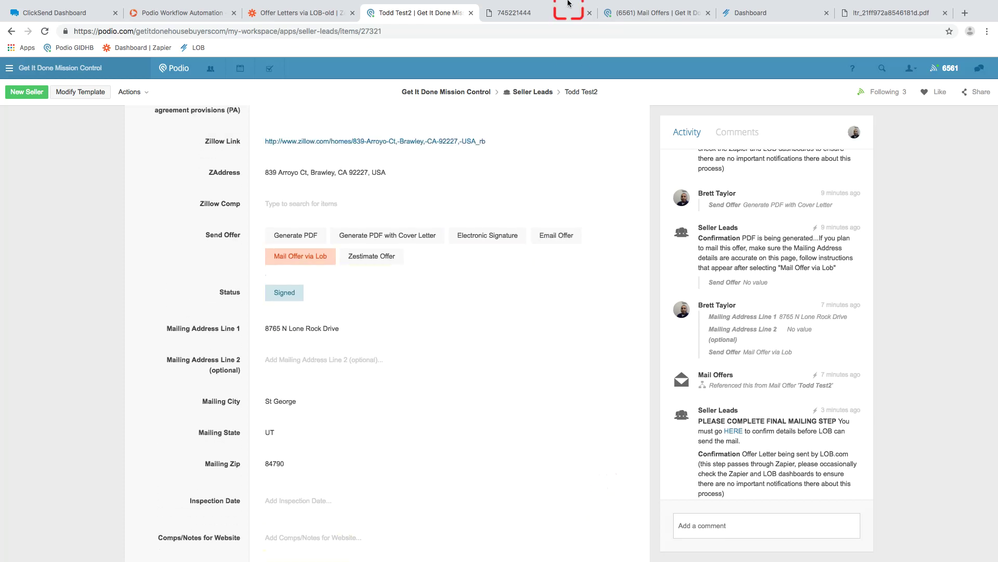
click(742, 16)
Check Lob's Test Environment setting, then switch to the Offer Letters via LOB-old zap
scroll(499, 153, up, 2)
click(456, 130)
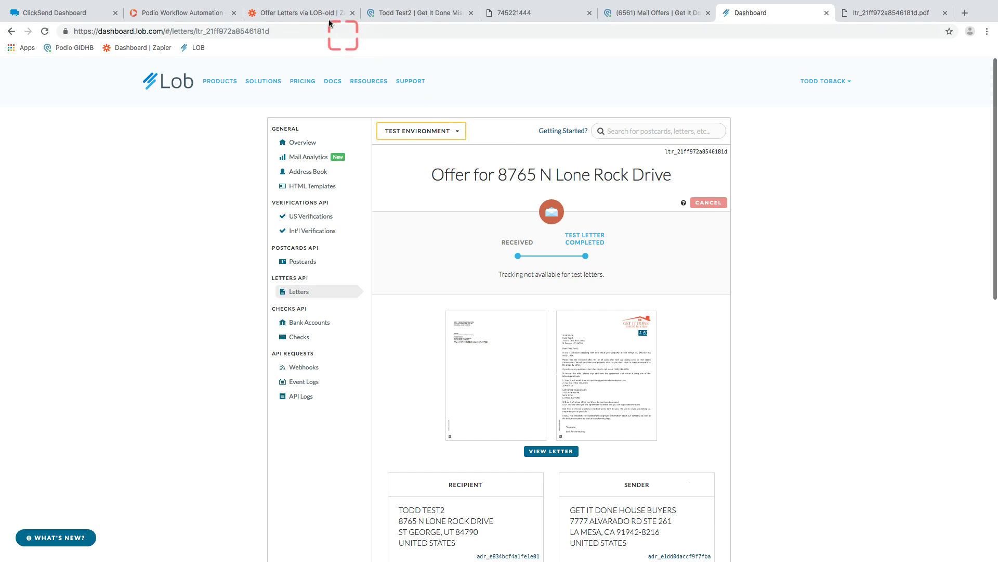
click(314, 15)
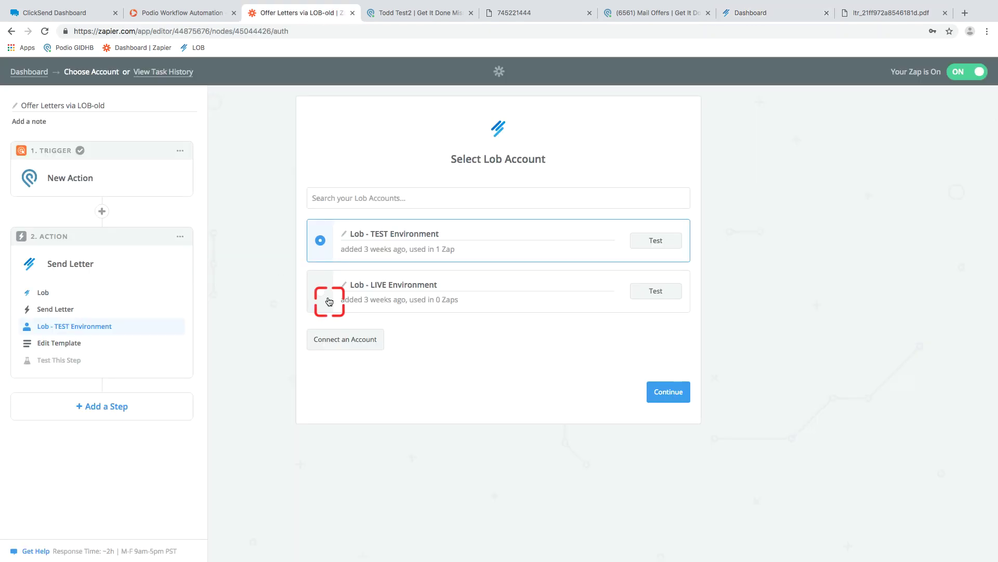